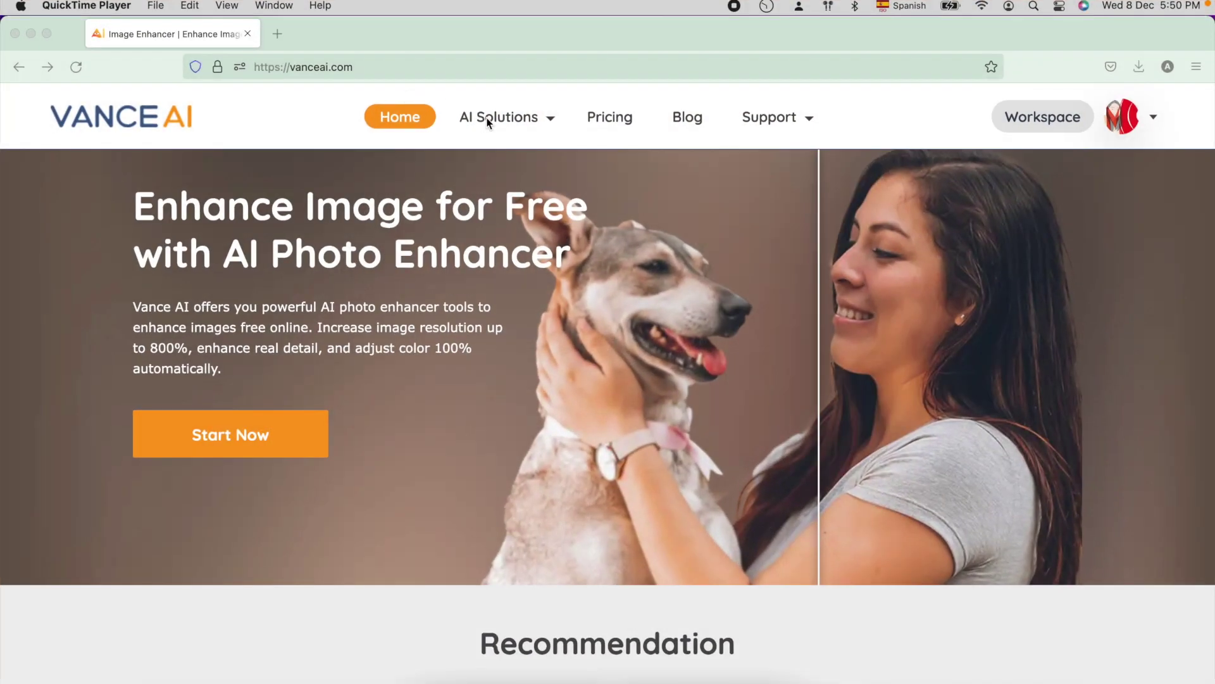
Go to VansPortrait under AI Solutions > Creativity on the Vance AI site.
left_click(513, 122)
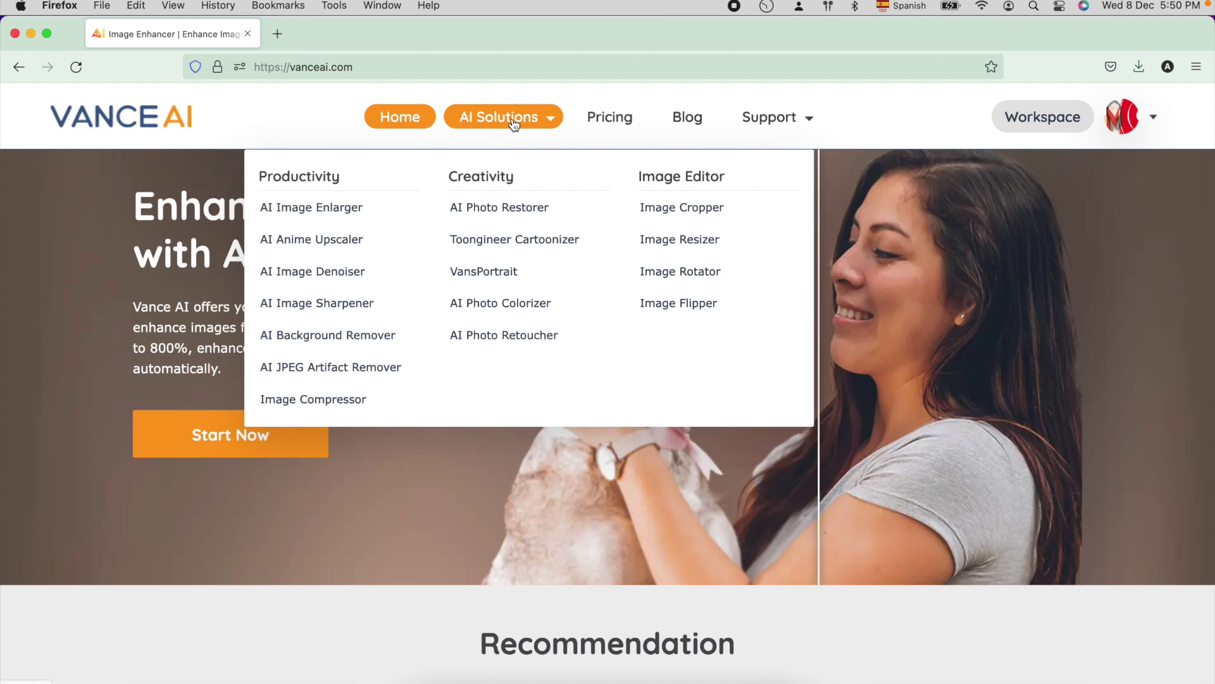
mouse_move(532, 111)
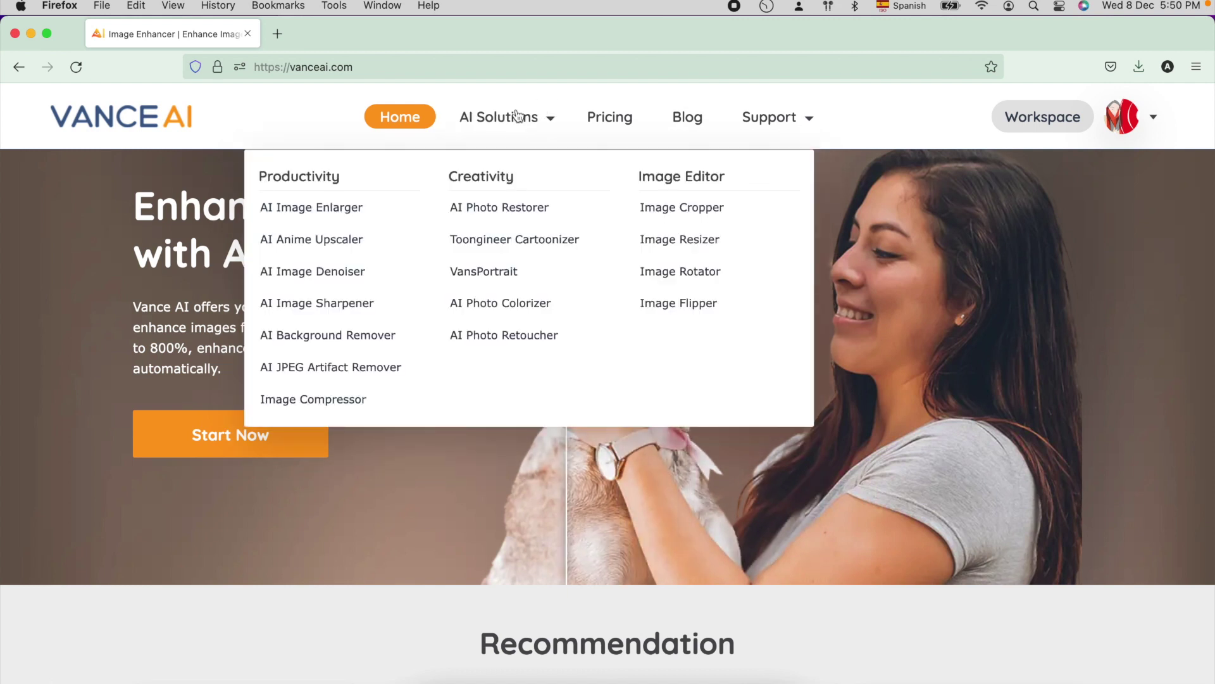
left_click(503, 273)
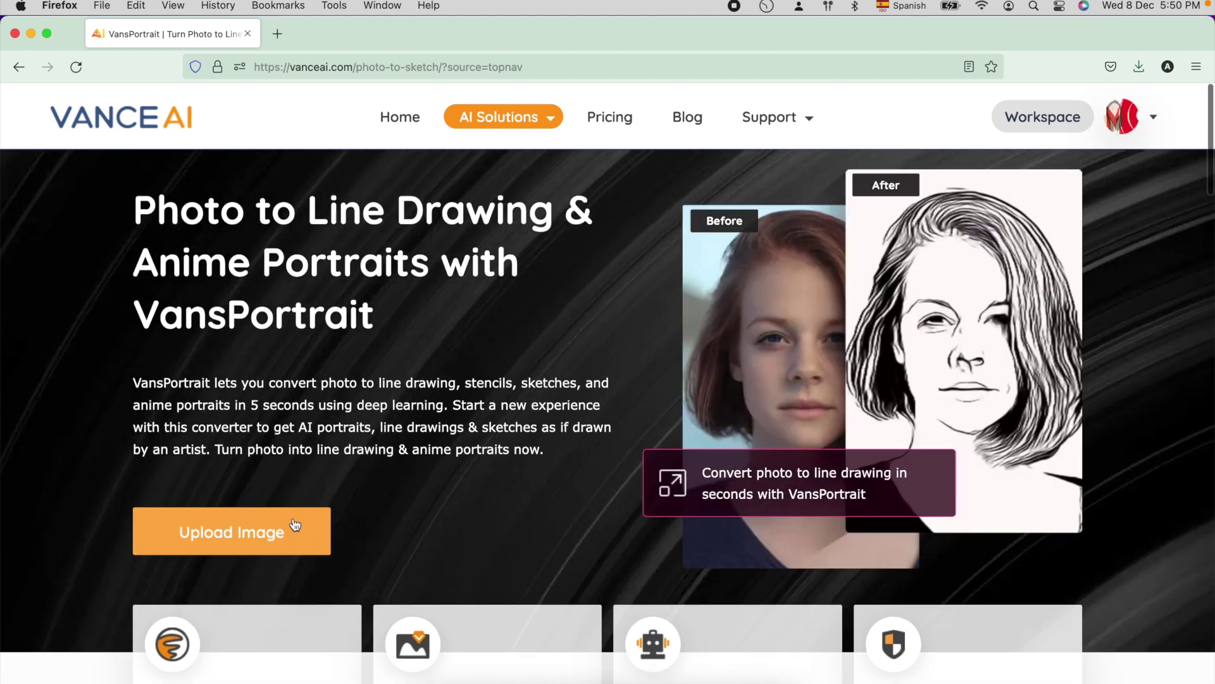
Upload the portrait photo, process it in Anime (AnimeGANv2) mode, and preview the result.
left_click(297, 522)
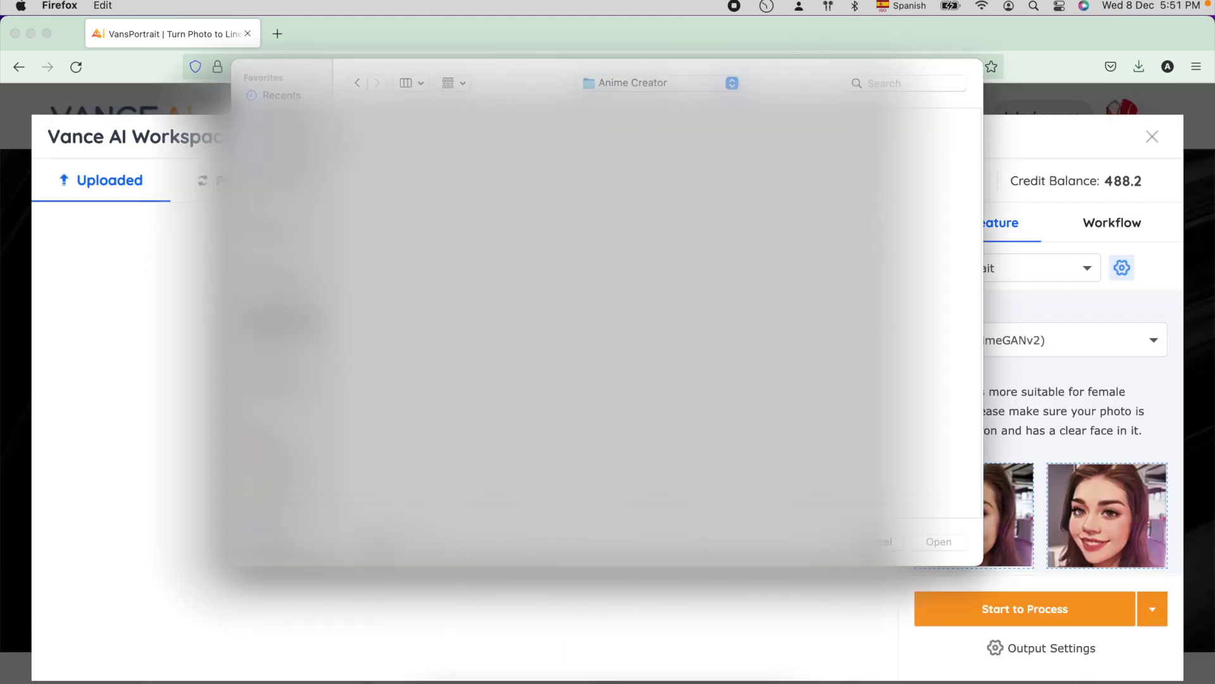
double_click(879, 149)
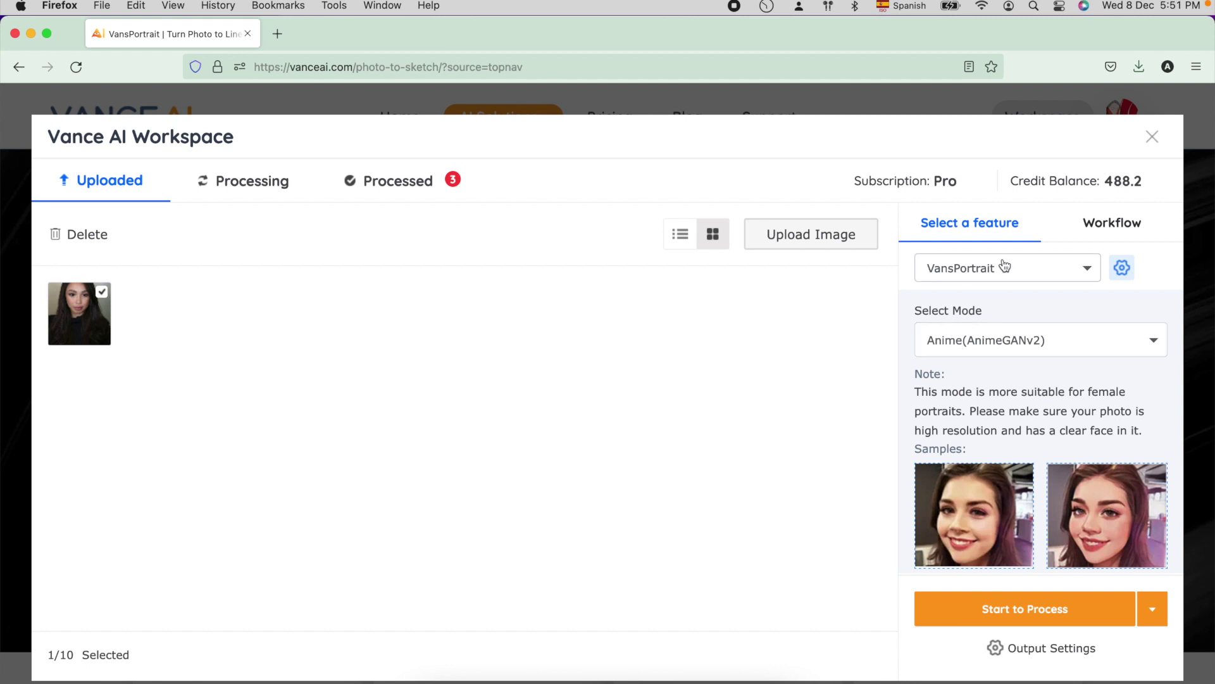
left_click(1031, 345)
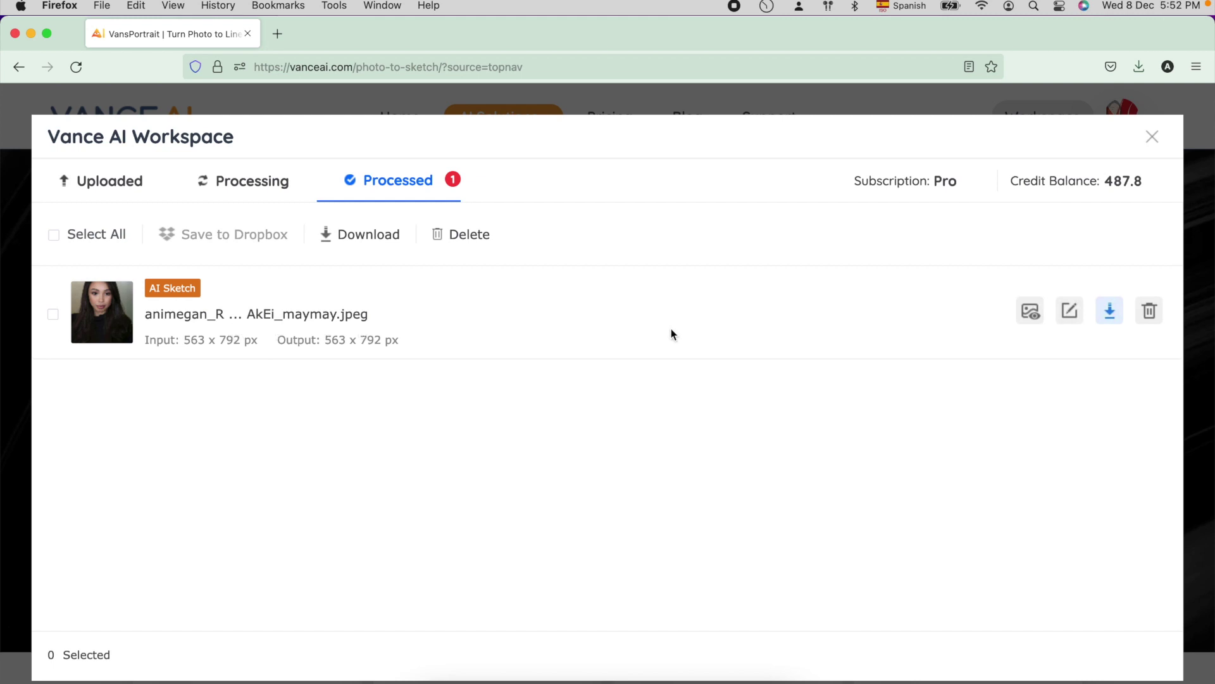
left_click(1032, 315)
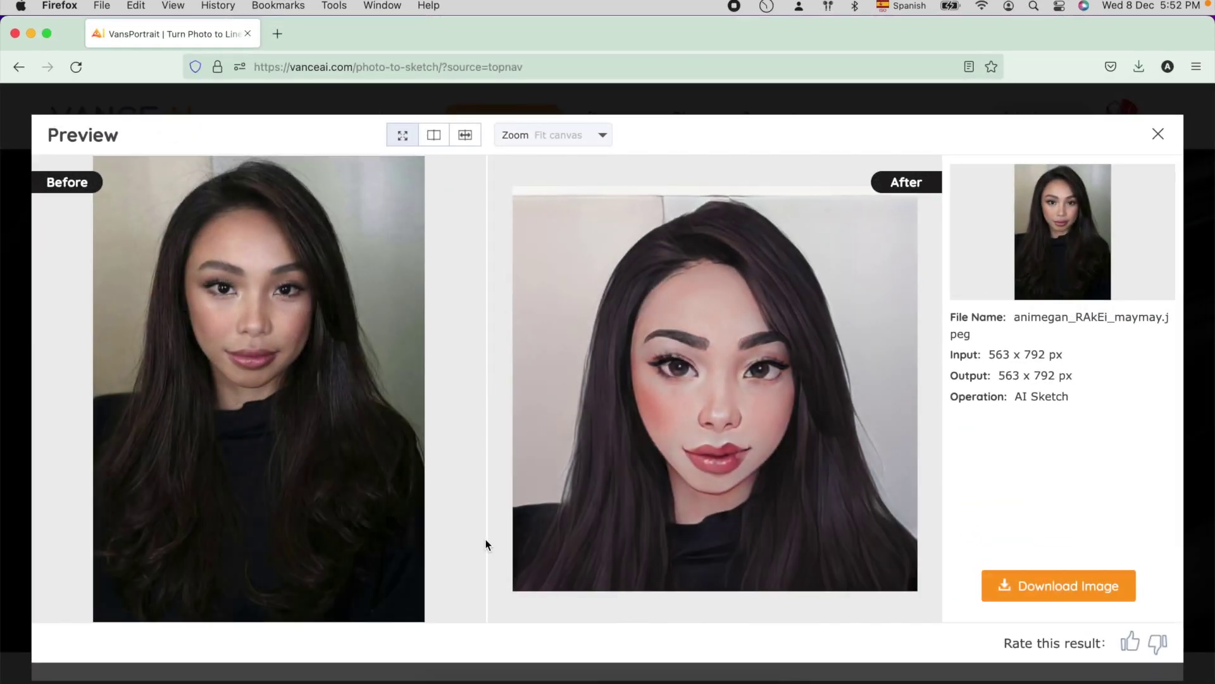
Compare original and anime portraits in split view, then download the anime image.
left_click(465, 135)
mouse_move(487, 349)
left_mouse_down()
mouse_move(652, 352)
mouse_move(412, 352)
mouse_move(274, 369)
mouse_move(671, 382)
mouse_move(281, 382)
mouse_move(488, 374)
left_mouse_up()
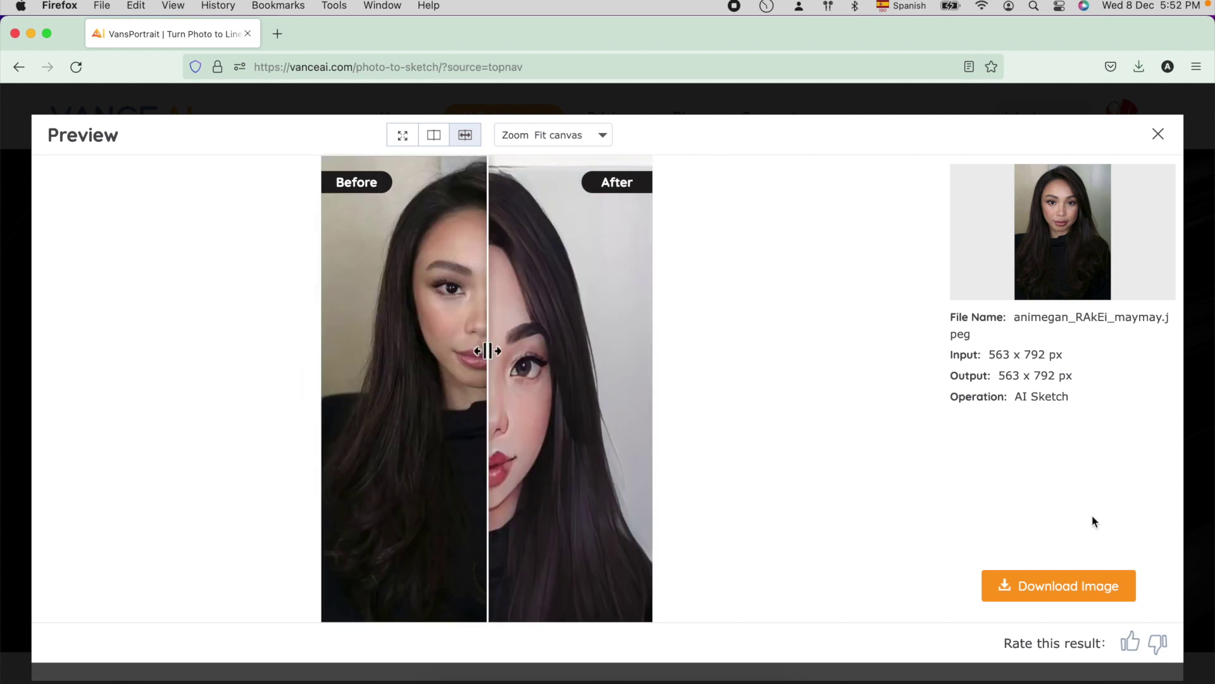
left_click(1065, 588)
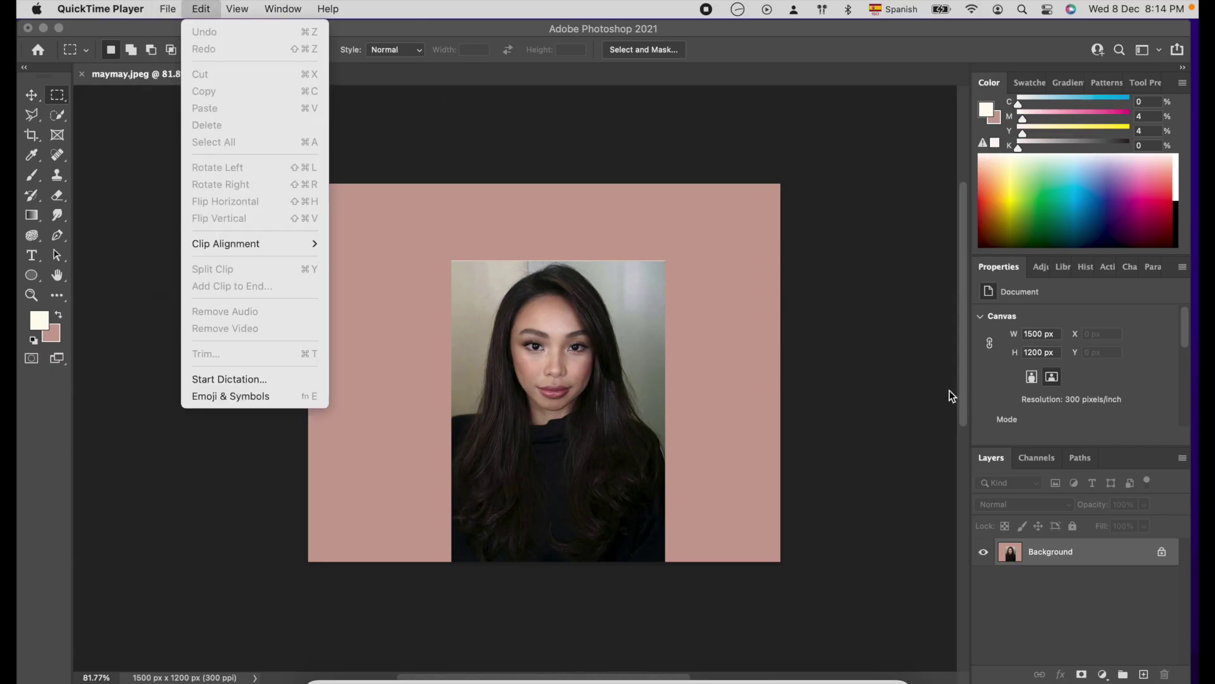
In Photoshop, auto-select the woman with Select > Subject and enter Select and Mask.
left_click(893, 381)
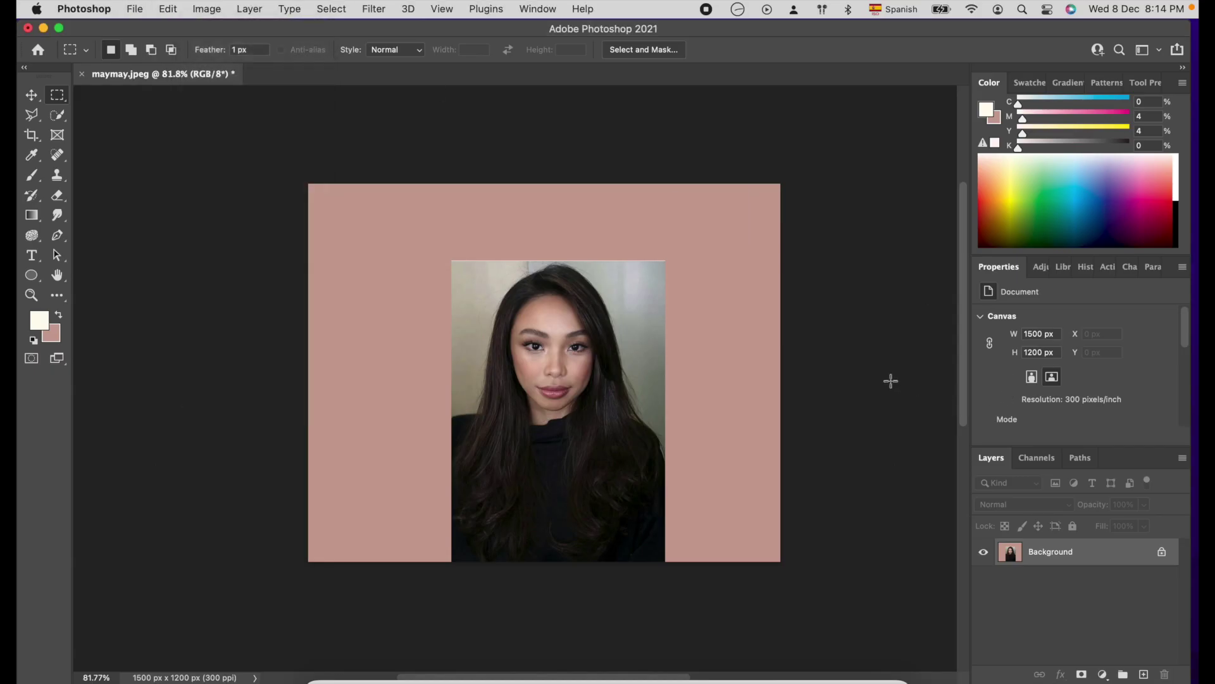
left_click(382, 9)
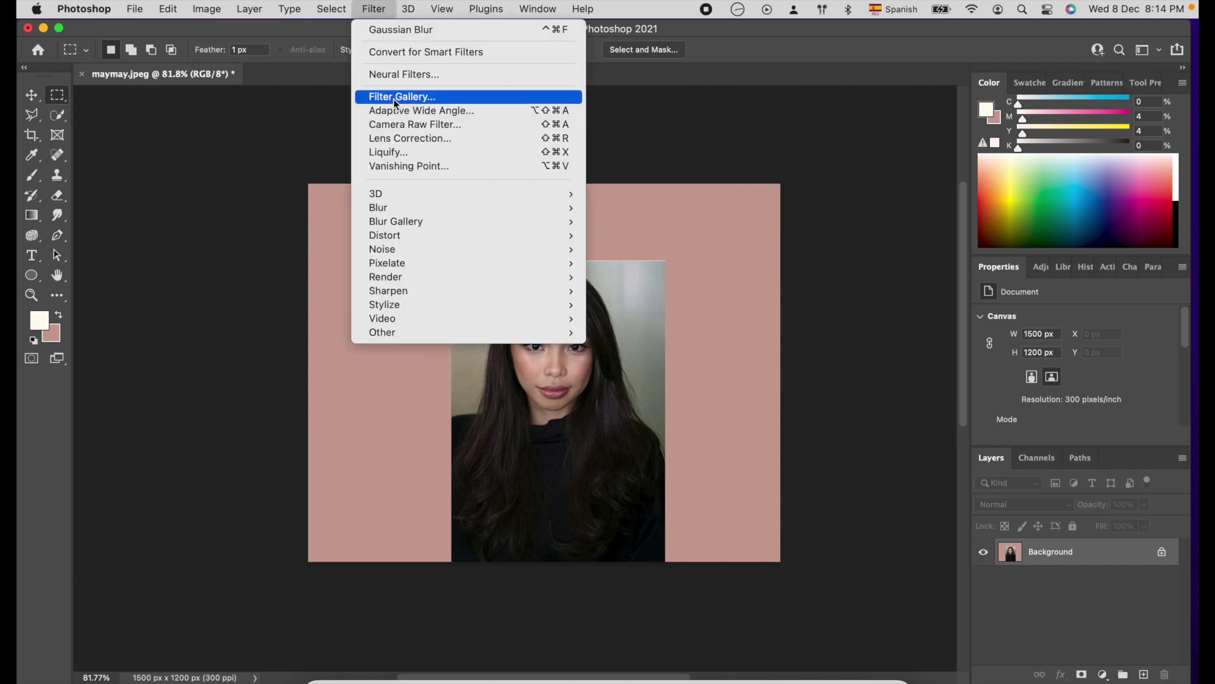
mouse_move(318, 6)
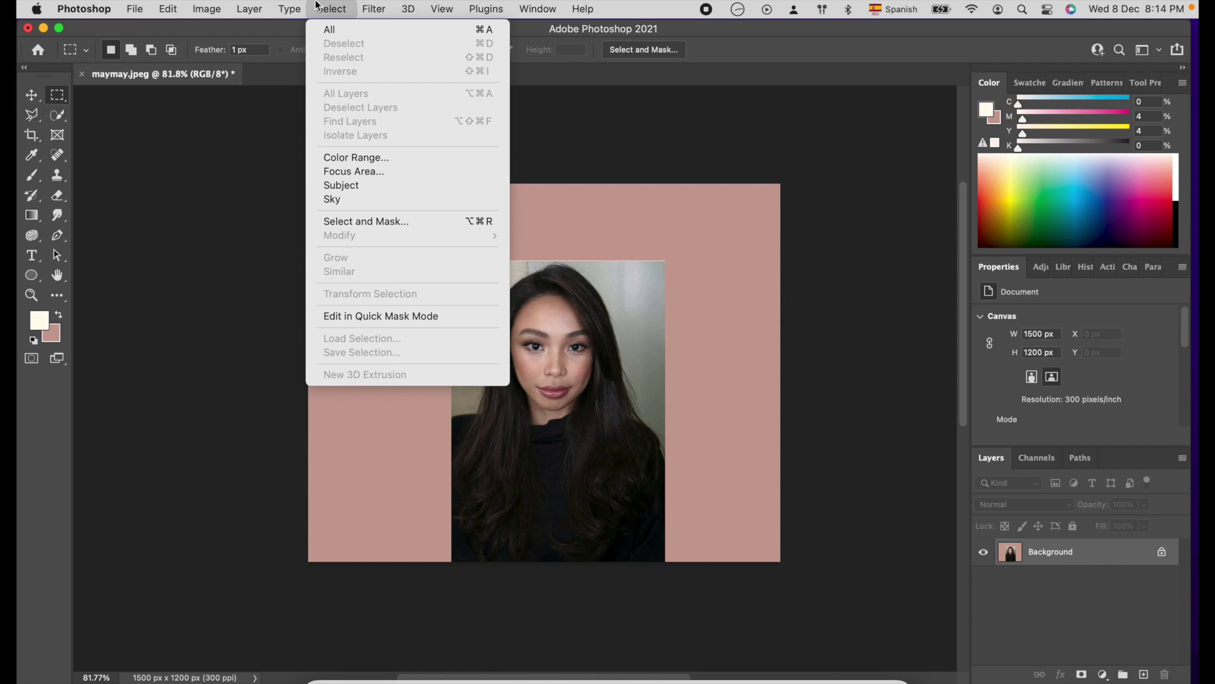
left_click(366, 186)
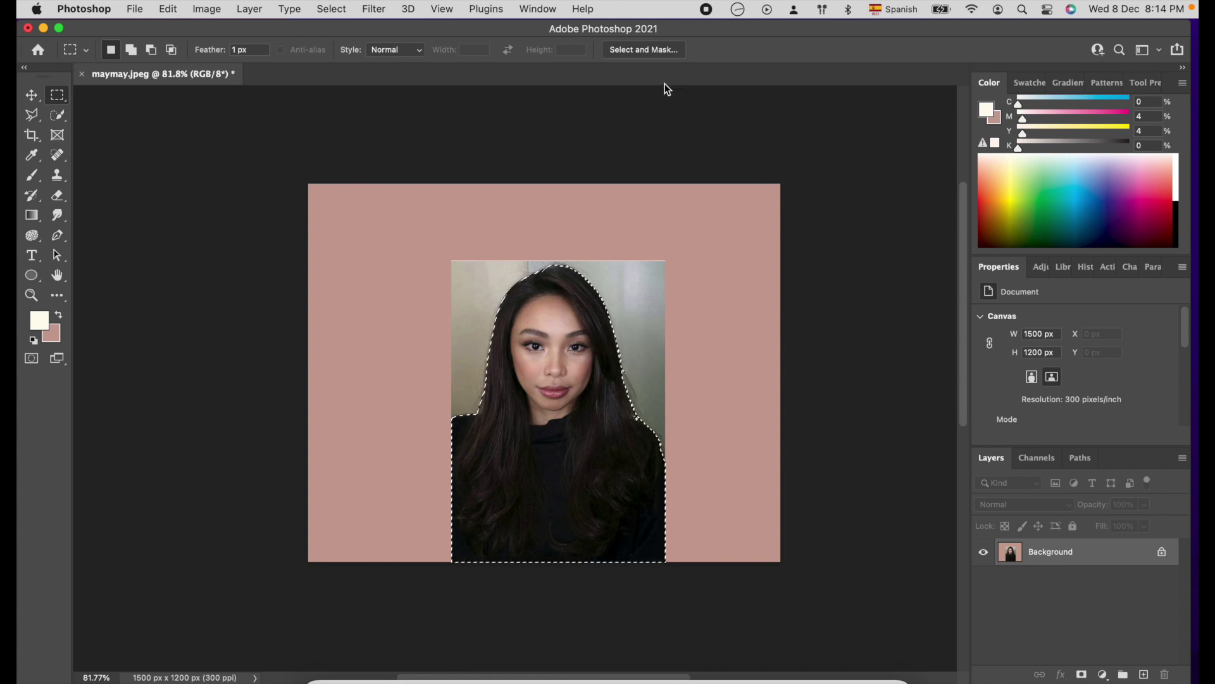
left_click(656, 50)
Apply the mask to cut out the woman and convert the layer to a Smart Object.
left_click(1155, 661)
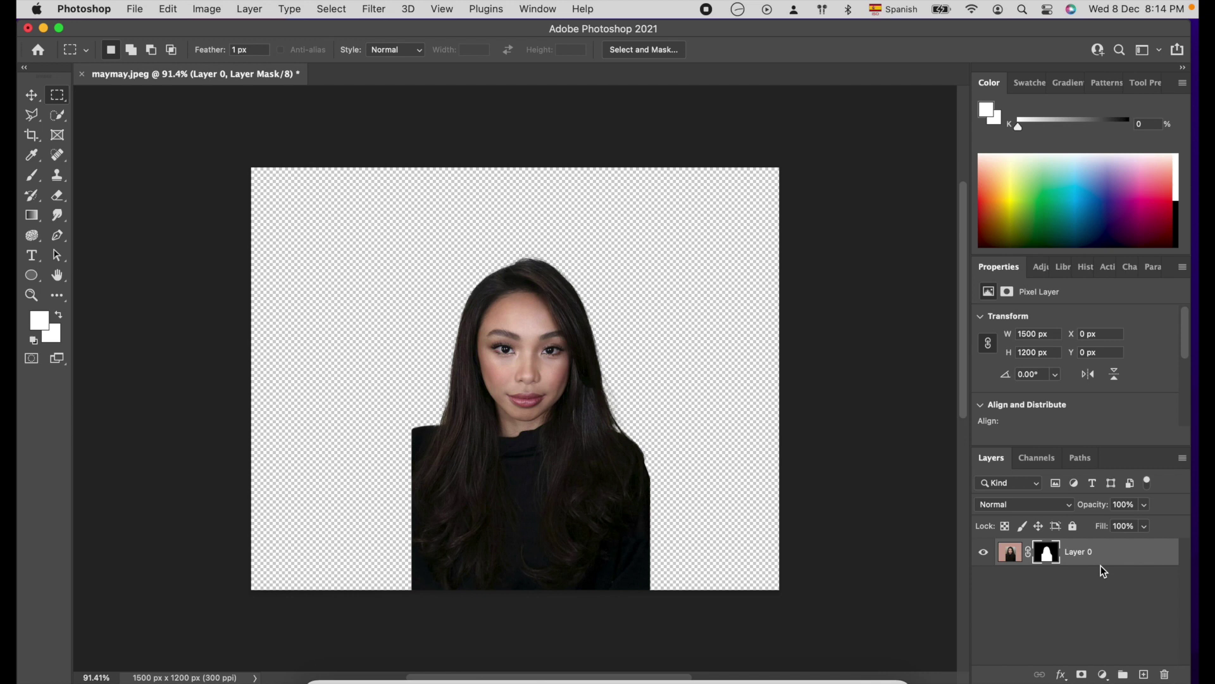
right_click(1045, 552)
right_click(1076, 552)
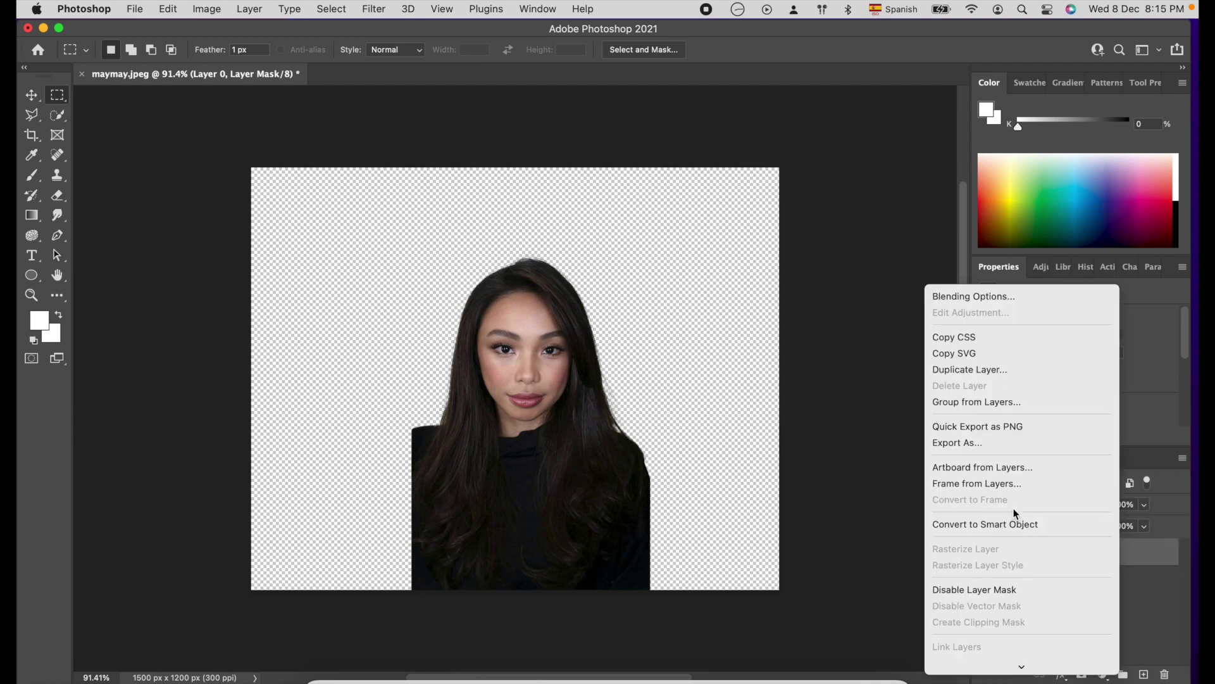
left_click(1099, 524)
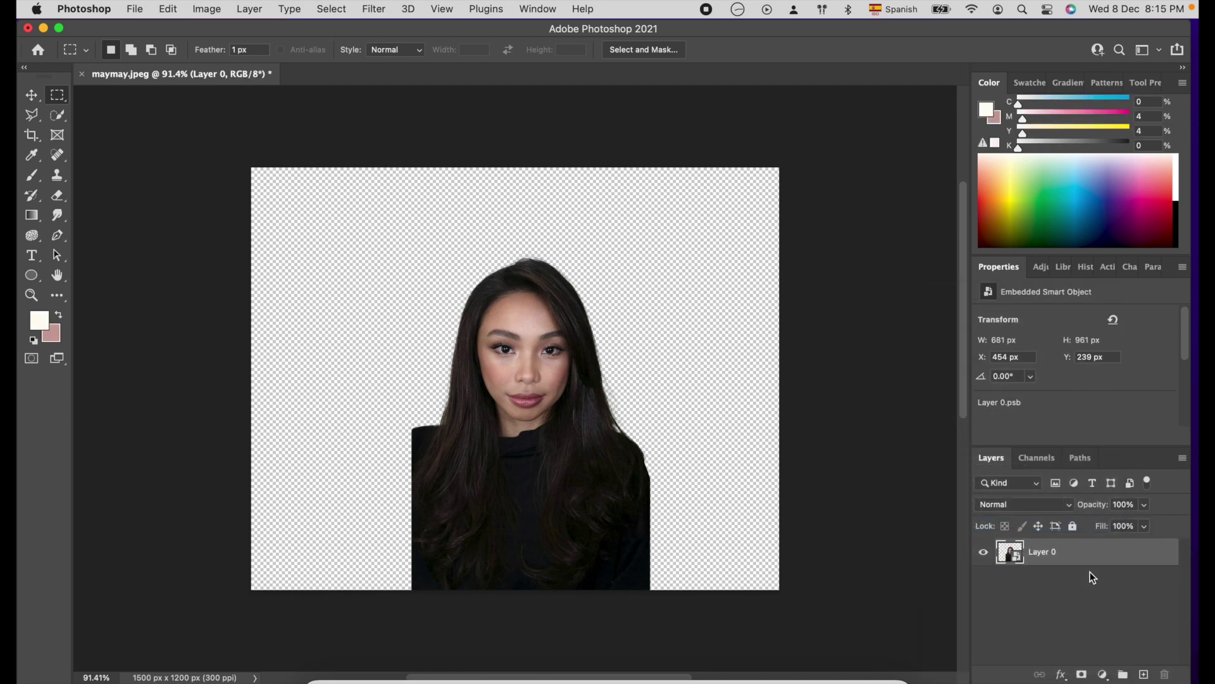
Liquify the face: eyes 82, thinner lips, mouth width 60, jawline -14, adjusted forehead.
left_click(371, 10)
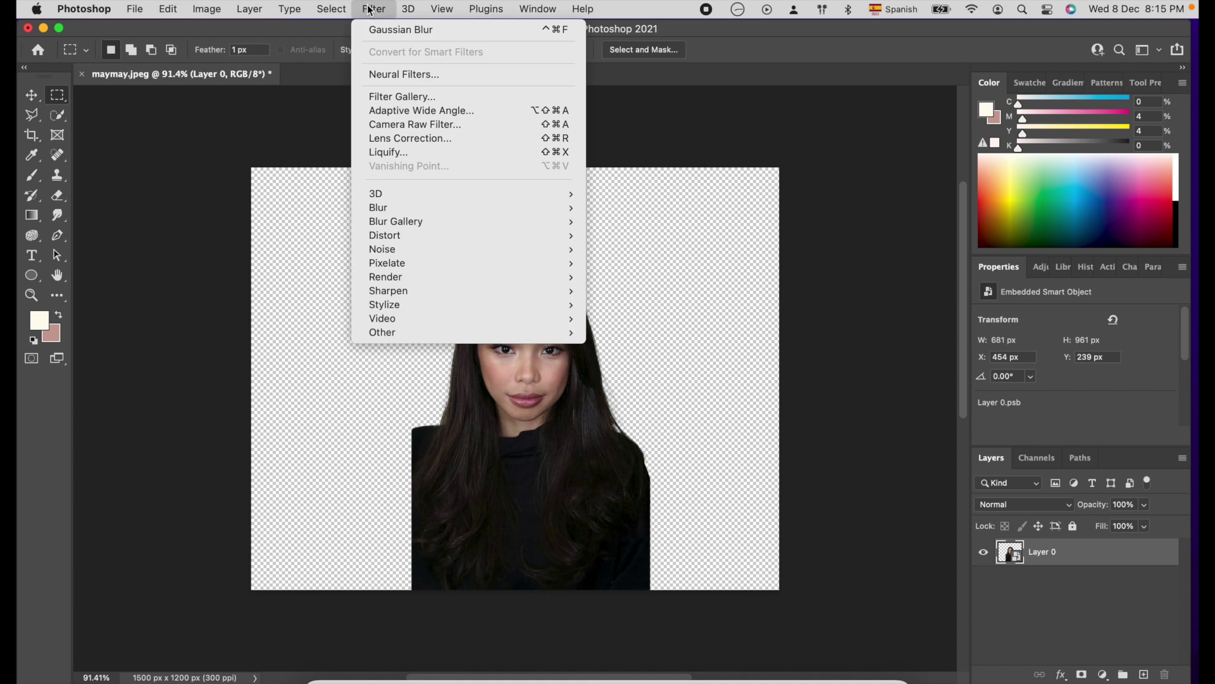
left_click(428, 153)
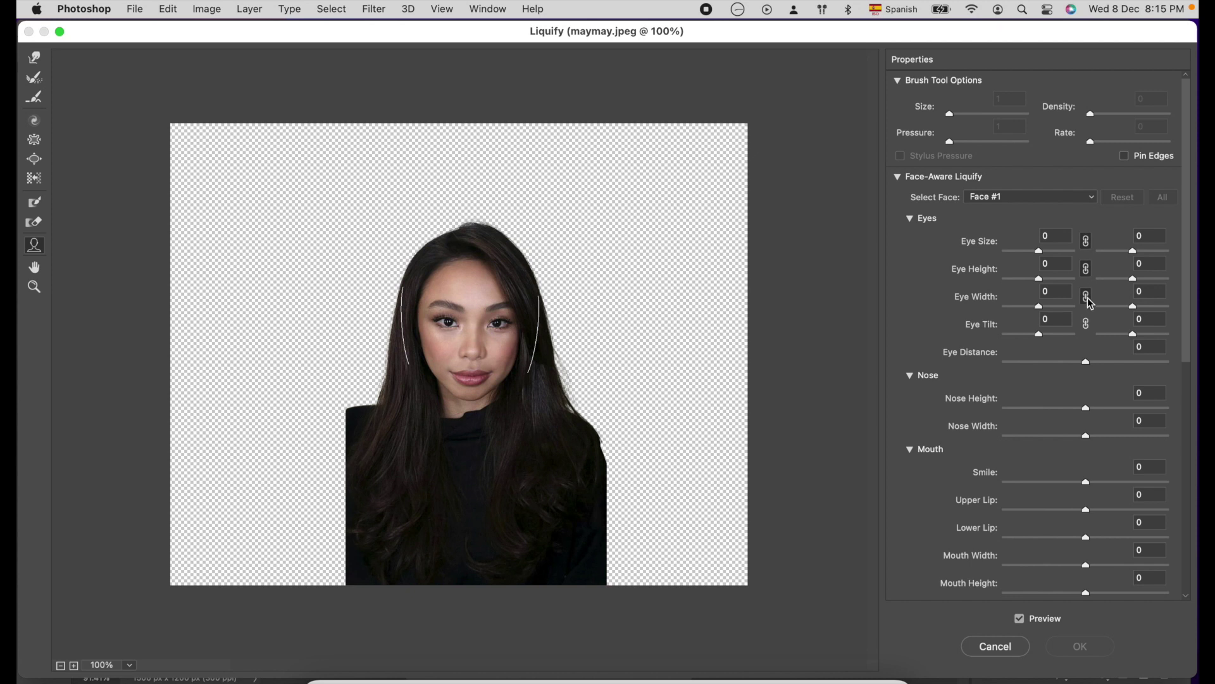
left_click_drag(1038, 251, 1065, 251)
left_click_drag(1043, 335, 1055, 306)
left_click_drag(1076, 535, 1048, 520)
left_click_drag(1086, 565, 1123, 591)
scroll(1109, 523, "down", 5)
left_click_drag(1088, 475, 1075, 474)
left_click_drag(1086, 417, 1114, 417)
right_click(1100, 551)
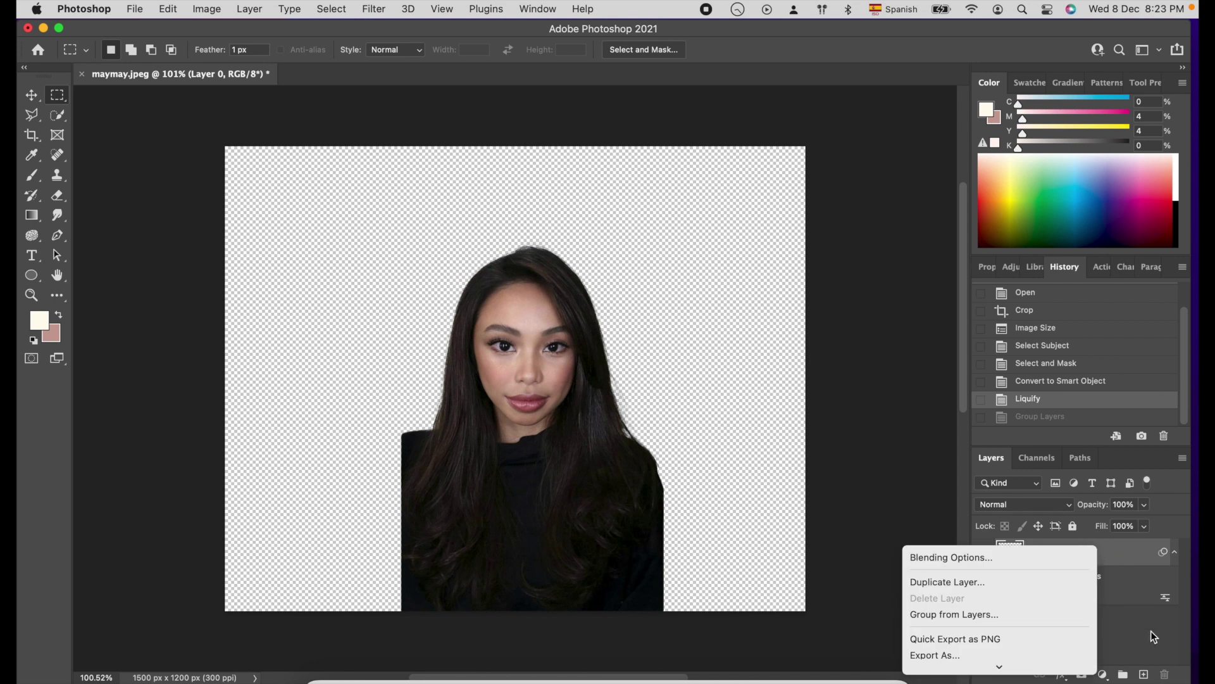
left_click(1150, 631)
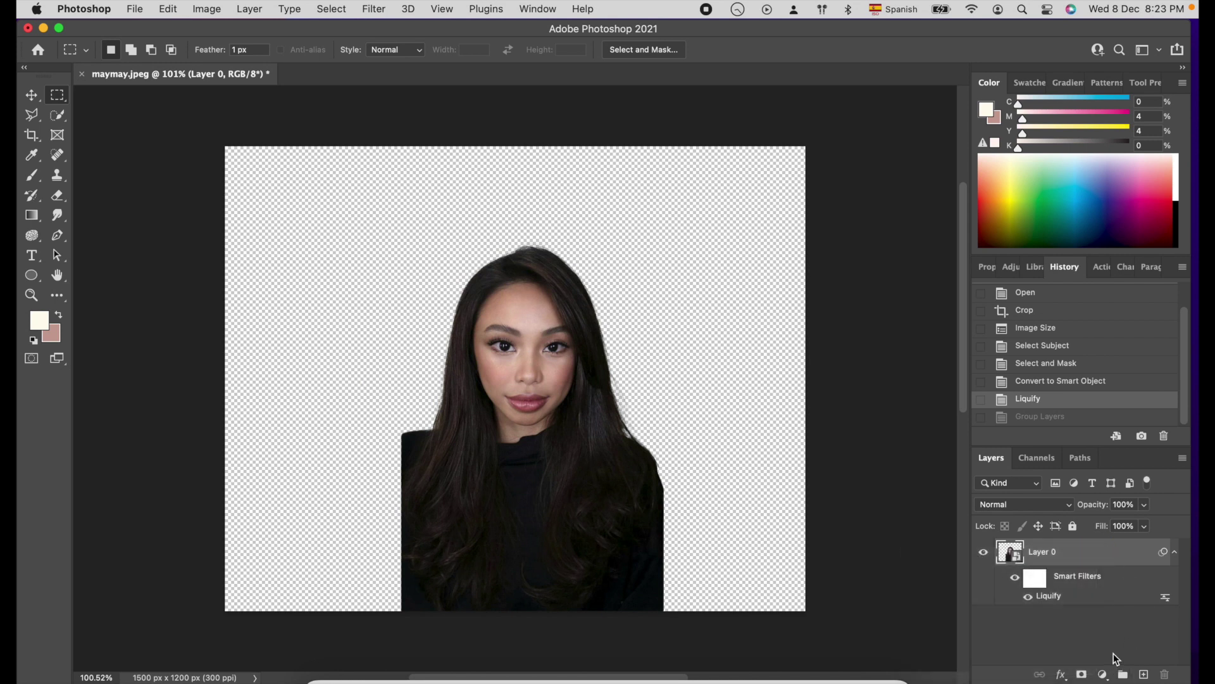
Duplicate the liquified layer and collapse both layers' smart filter lists.
key("super+j")
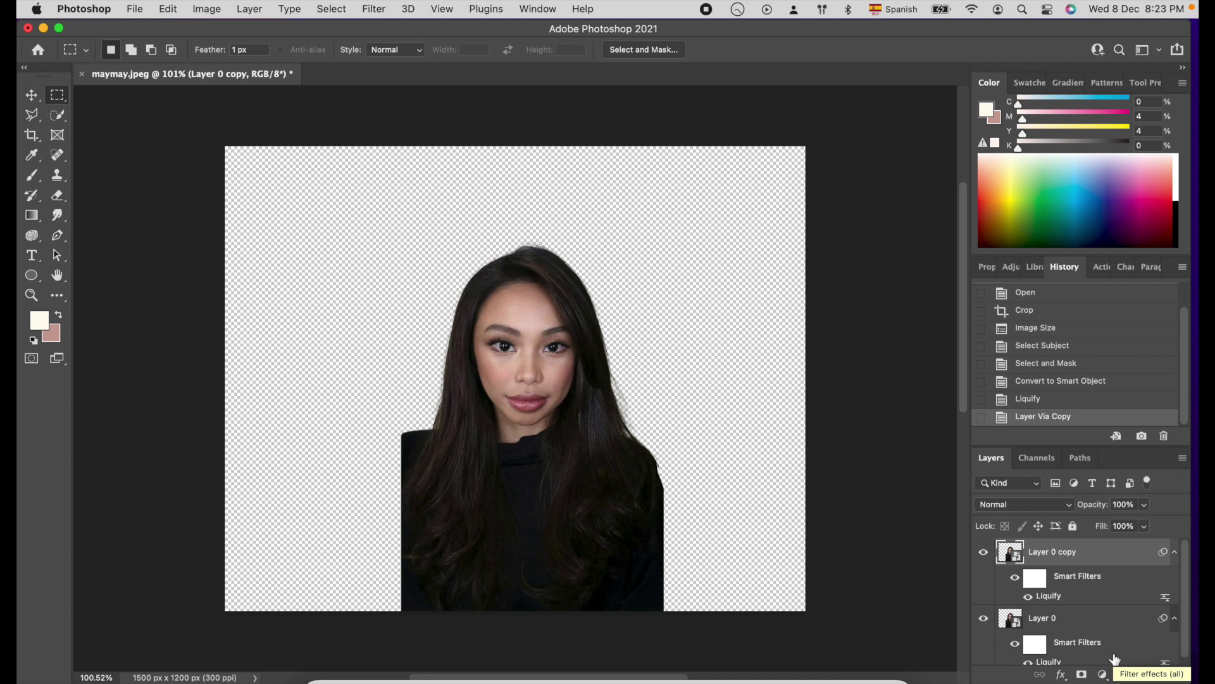
left_click(1174, 618)
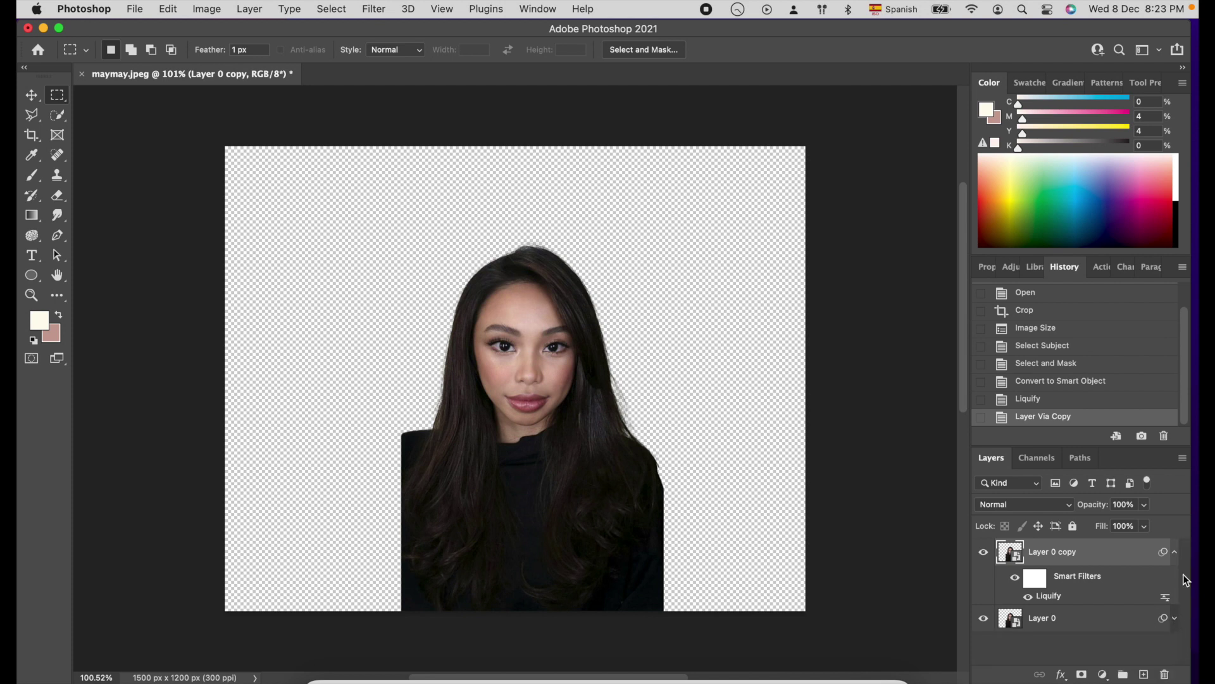
left_click(1175, 552)
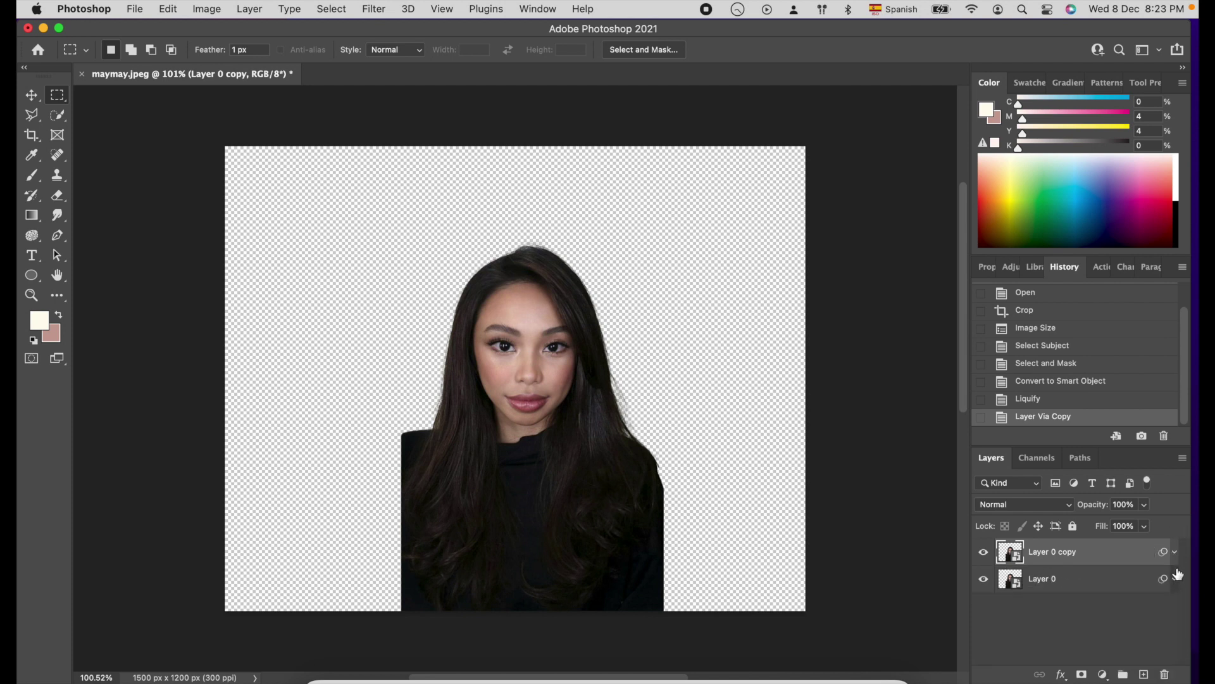
Rename the bottom layer Effect and the copy Tone, then select Effect.
double_click(1044, 578)
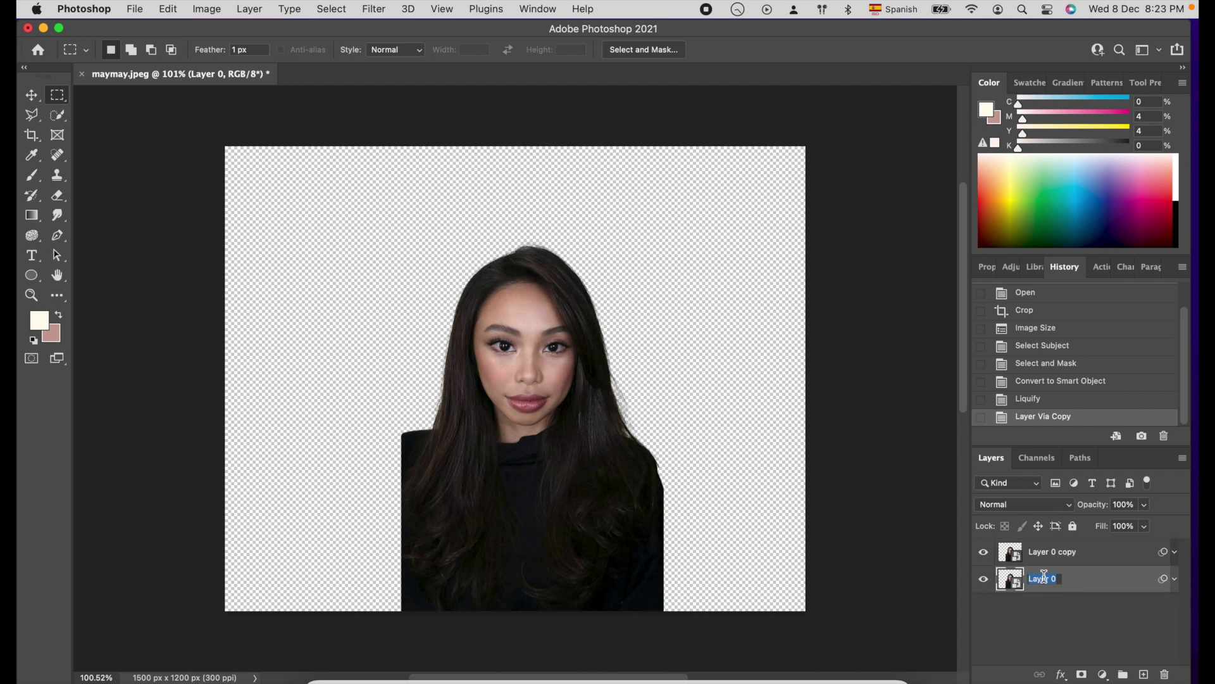
type("Effect")
key("Return")
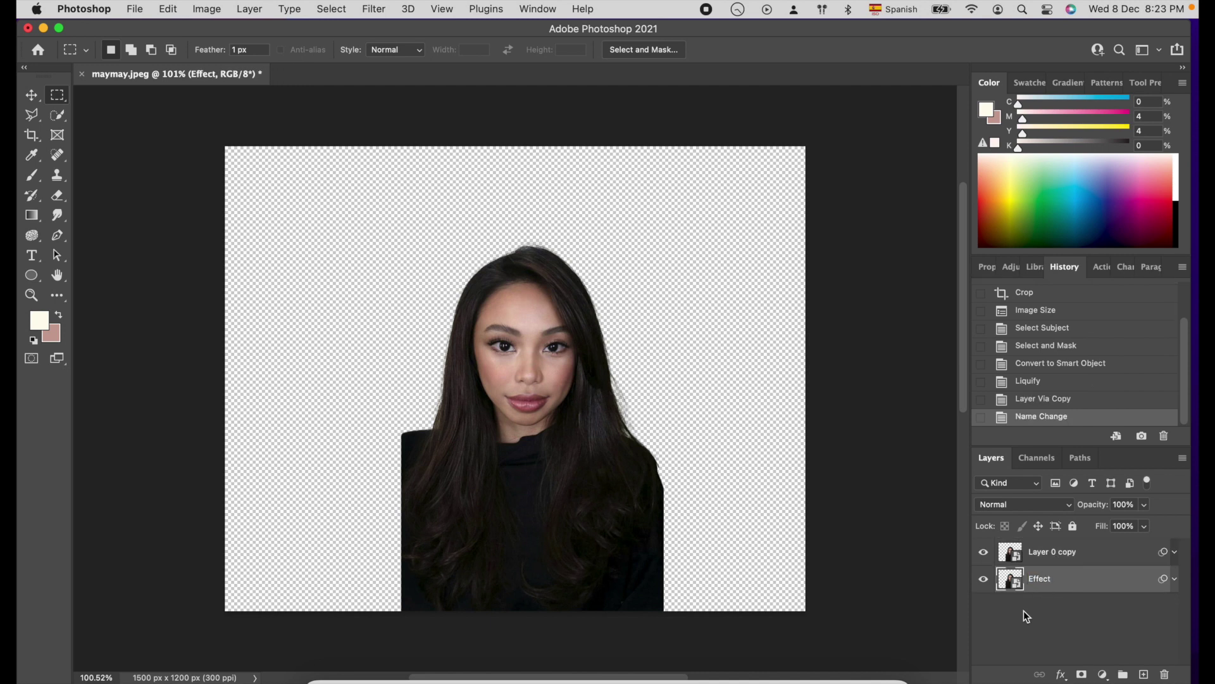
double_click(1043, 550)
type("Tone")
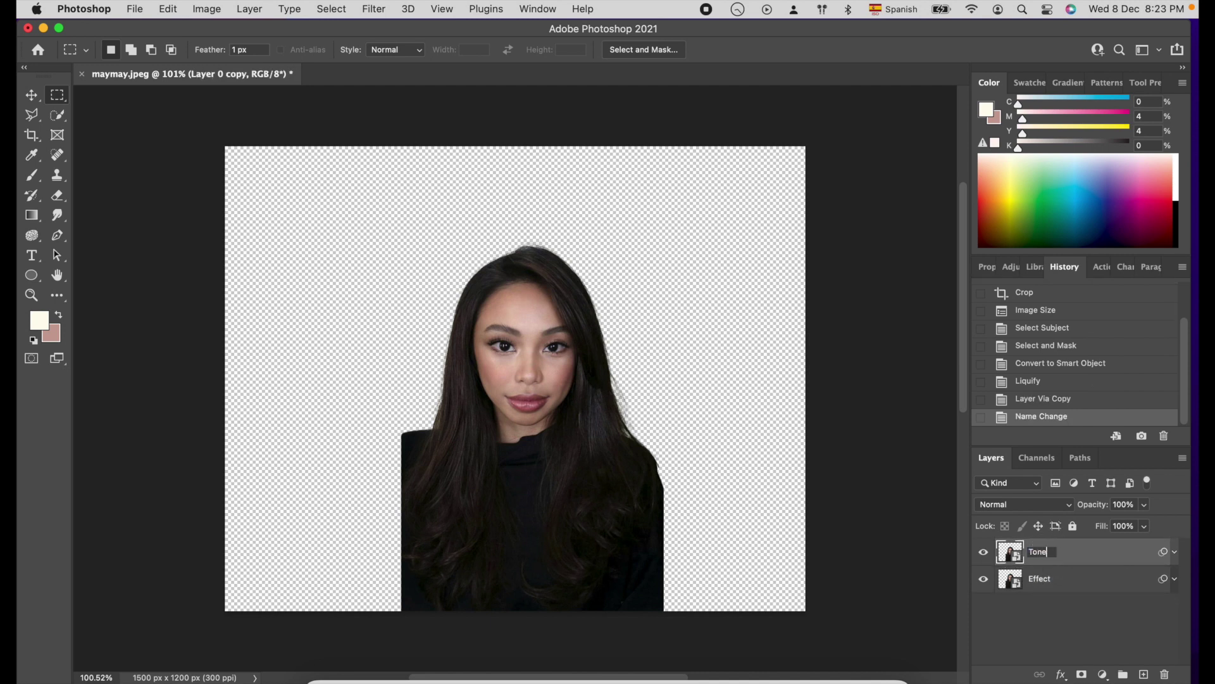
key("Return")
left_click(1082, 584)
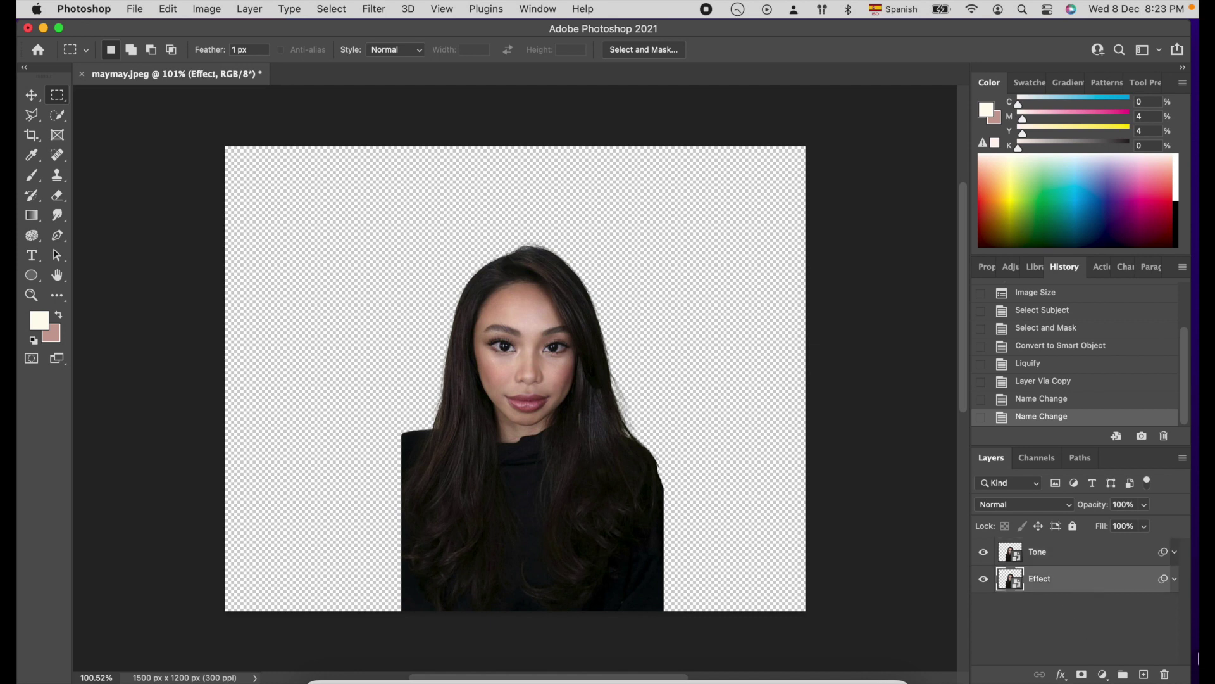
left_click(380, 17)
Apply the Stylize > Oil Paint filter to the Effect layer.
mouse_move(446, 317)
left_click(640, 358)
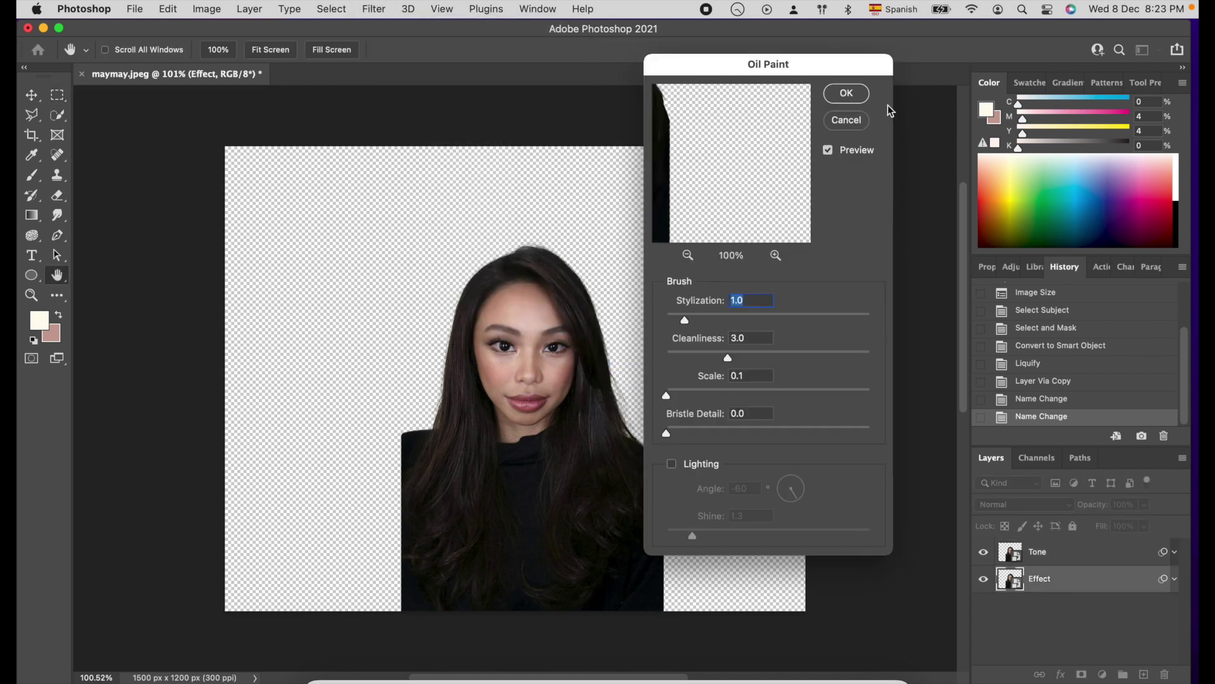
key("Tab")
key("Tab")
key("Tab")
left_click(847, 93)
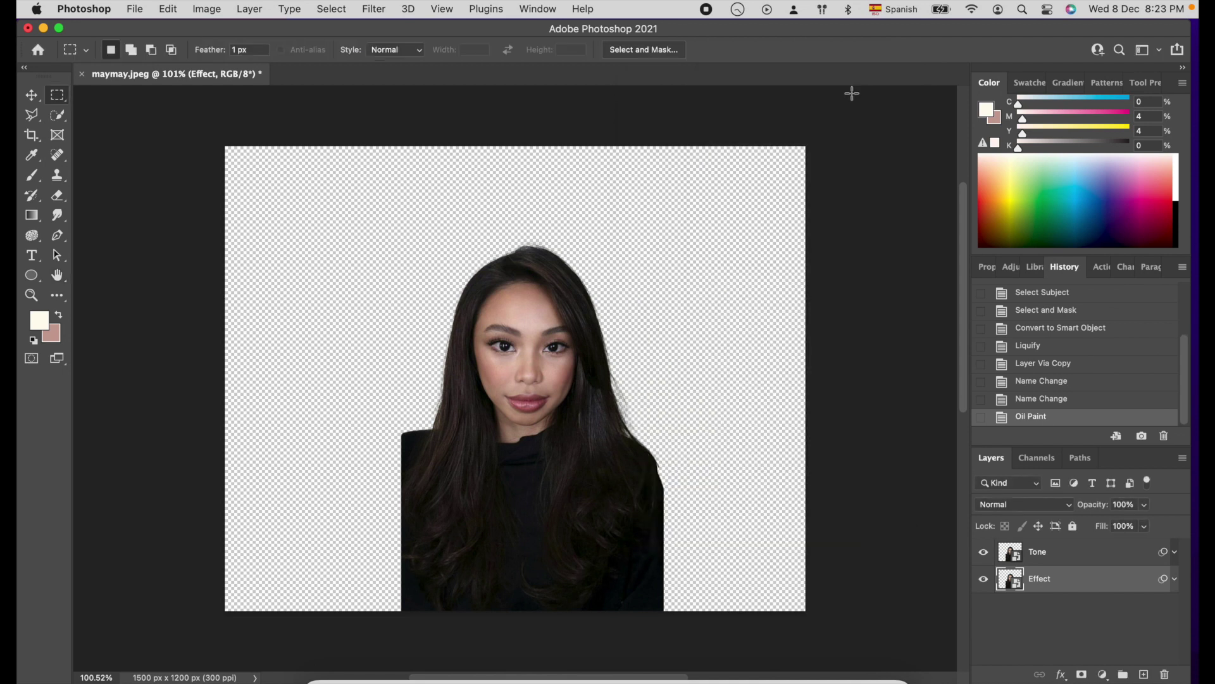
Add a Surface Blur with Radius 20 and Threshold 2 to the Effect layer.
left_click(374, 9)
mouse_move(493, 249)
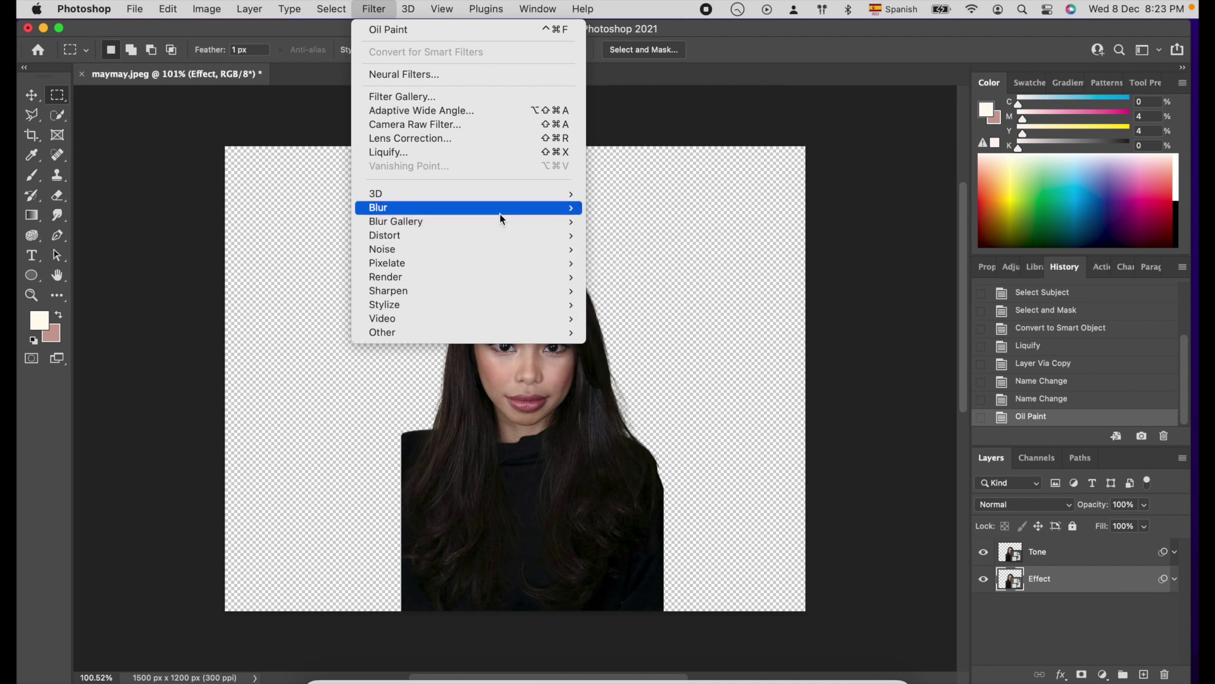
mouse_move(500, 209)
left_click(625, 344)
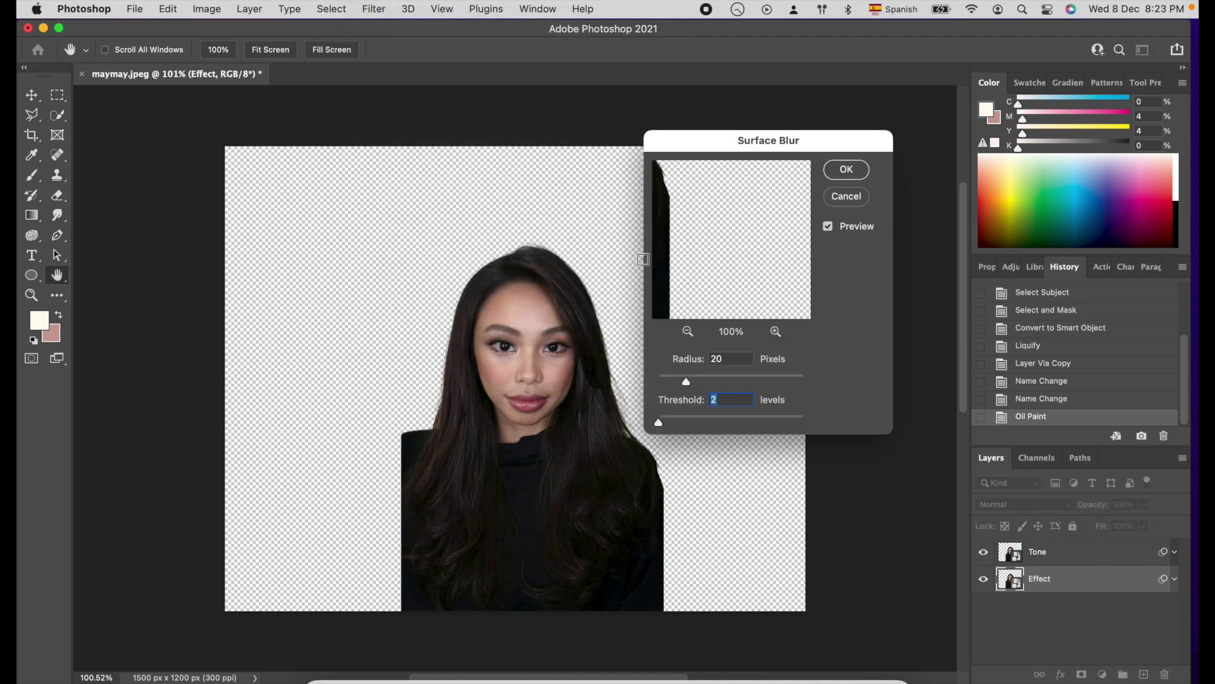
left_click(847, 171)
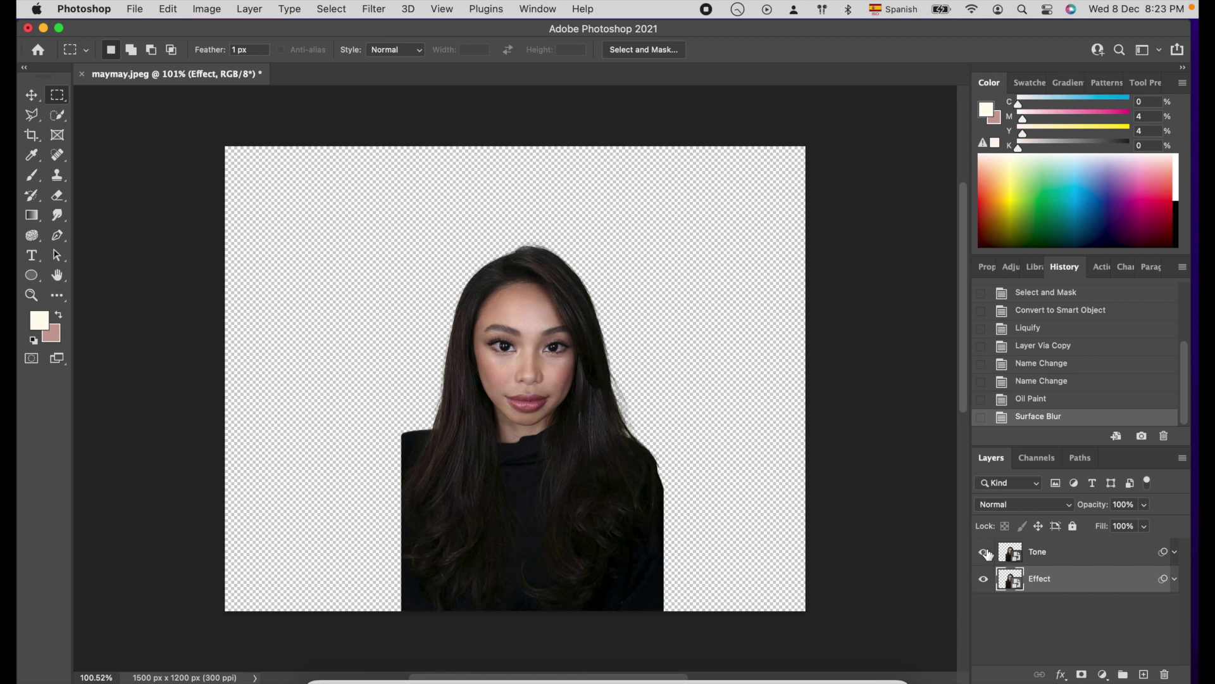
left_click(374, 9)
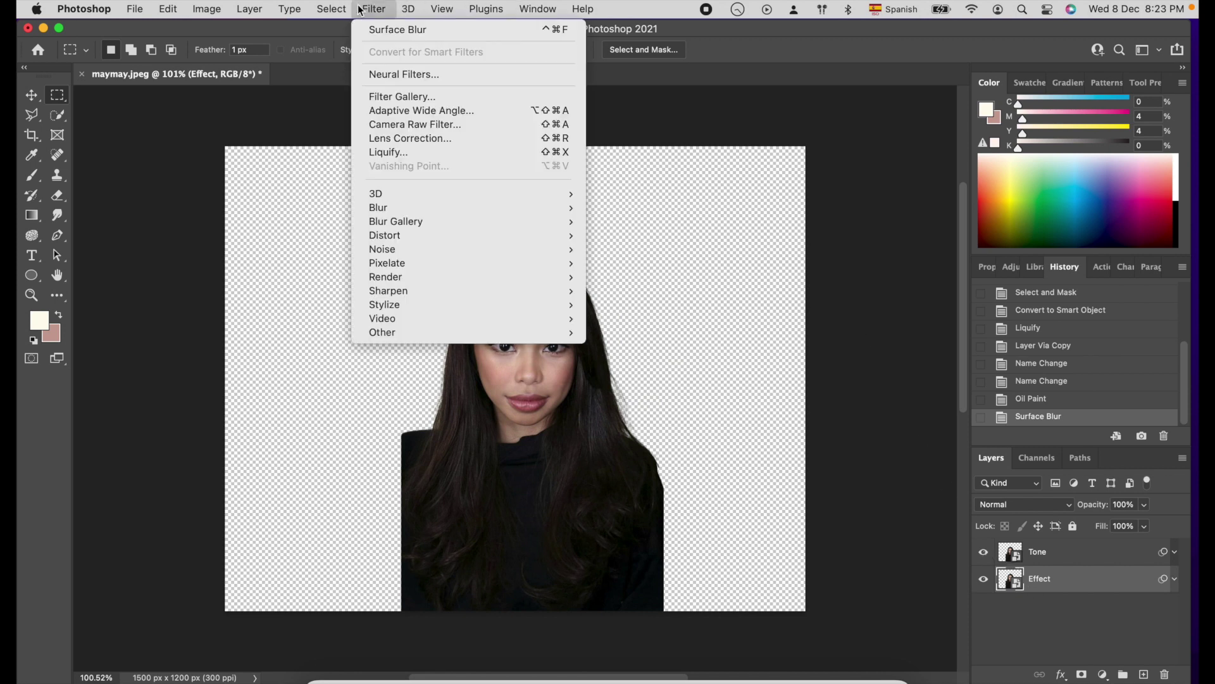
Apply Poster Edges from the Filter Gallery, hide Tone, and blend the gallery effect at 35% opacity.
left_click(409, 98)
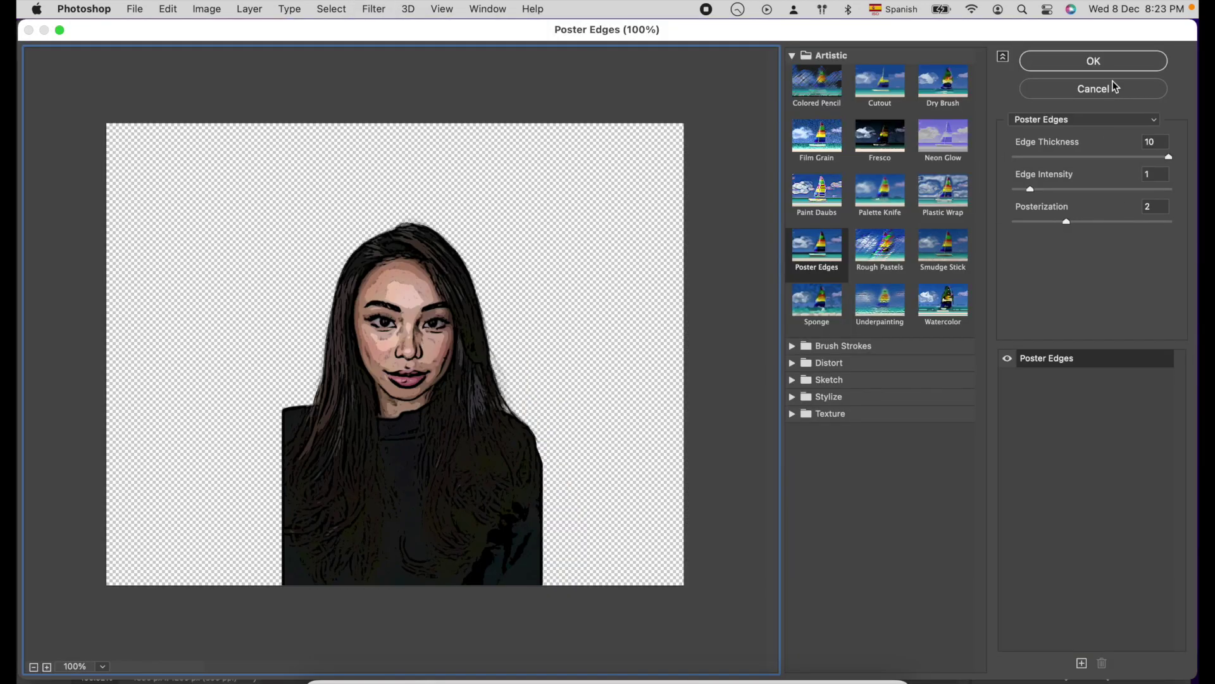
left_click(1102, 68)
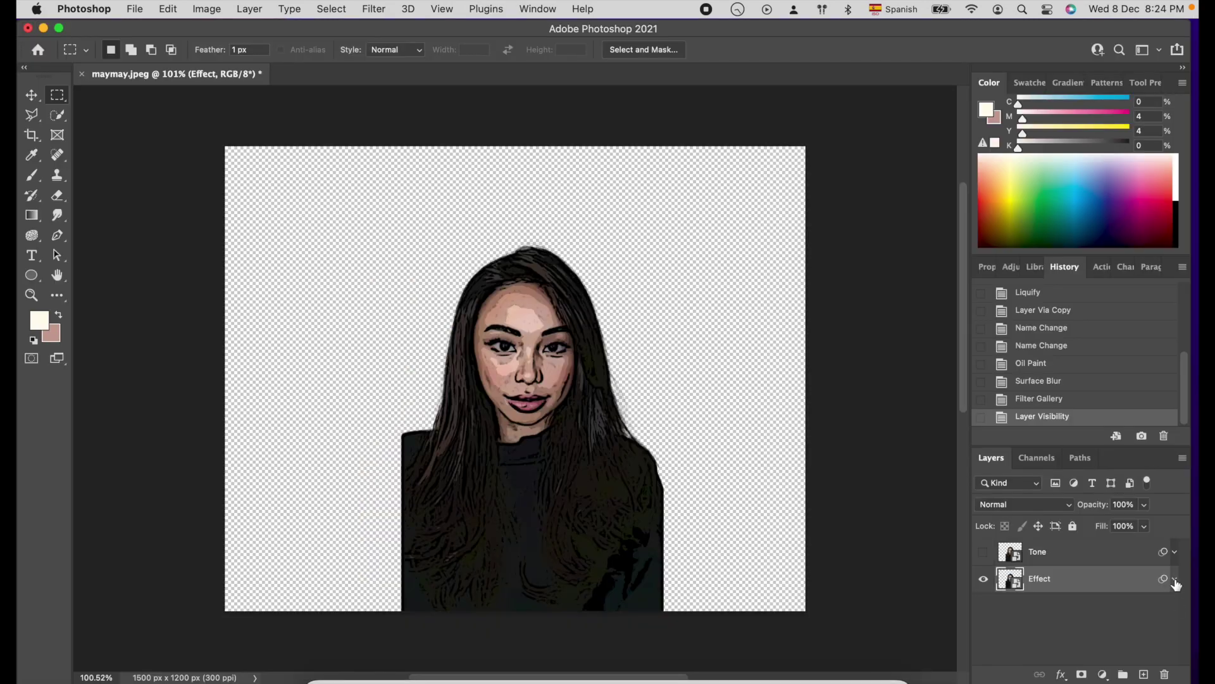
left_click(1174, 569)
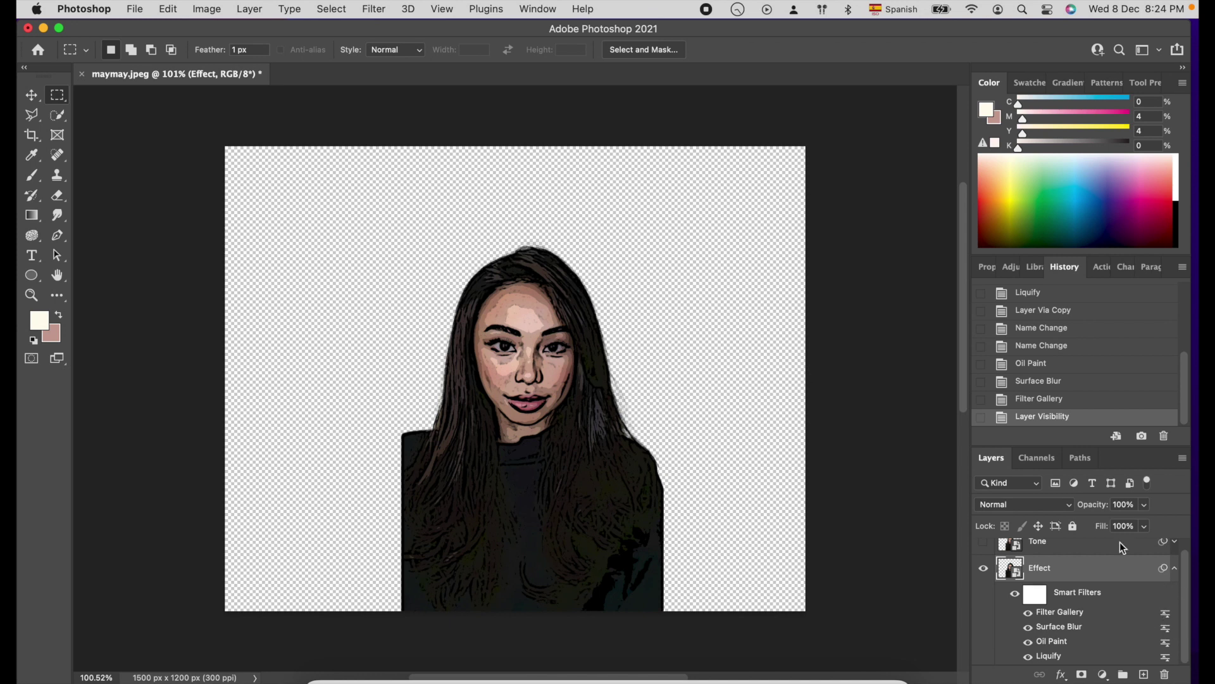
type("35")
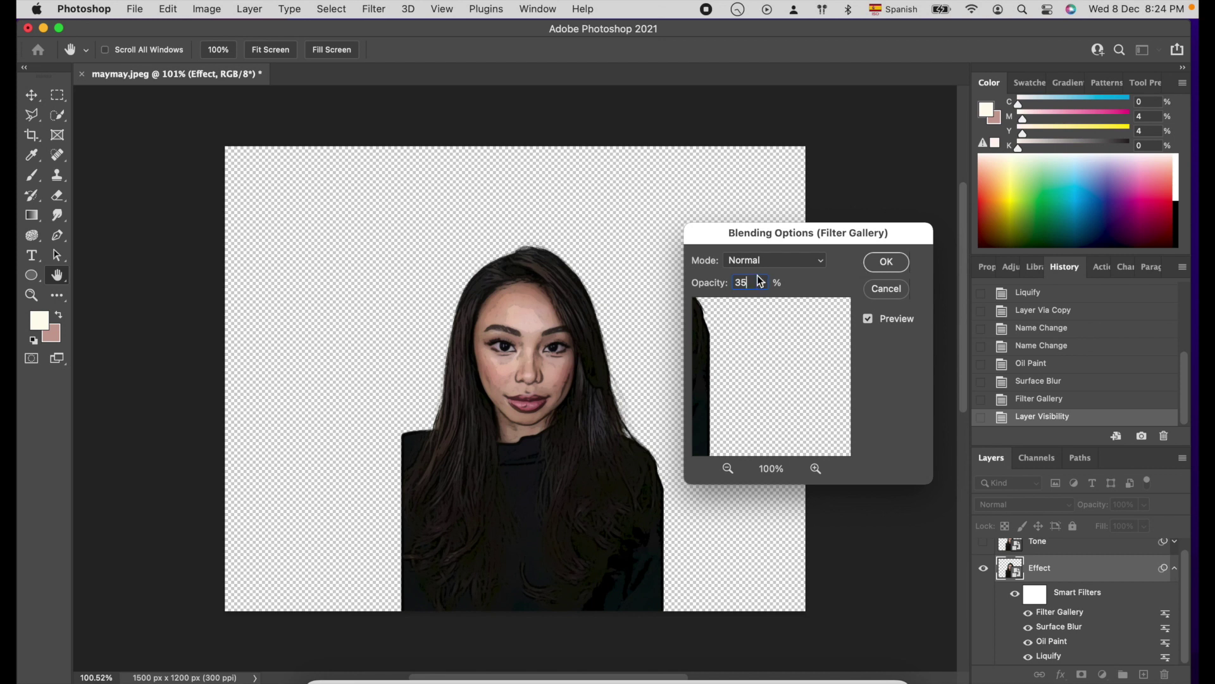
left_click(892, 261)
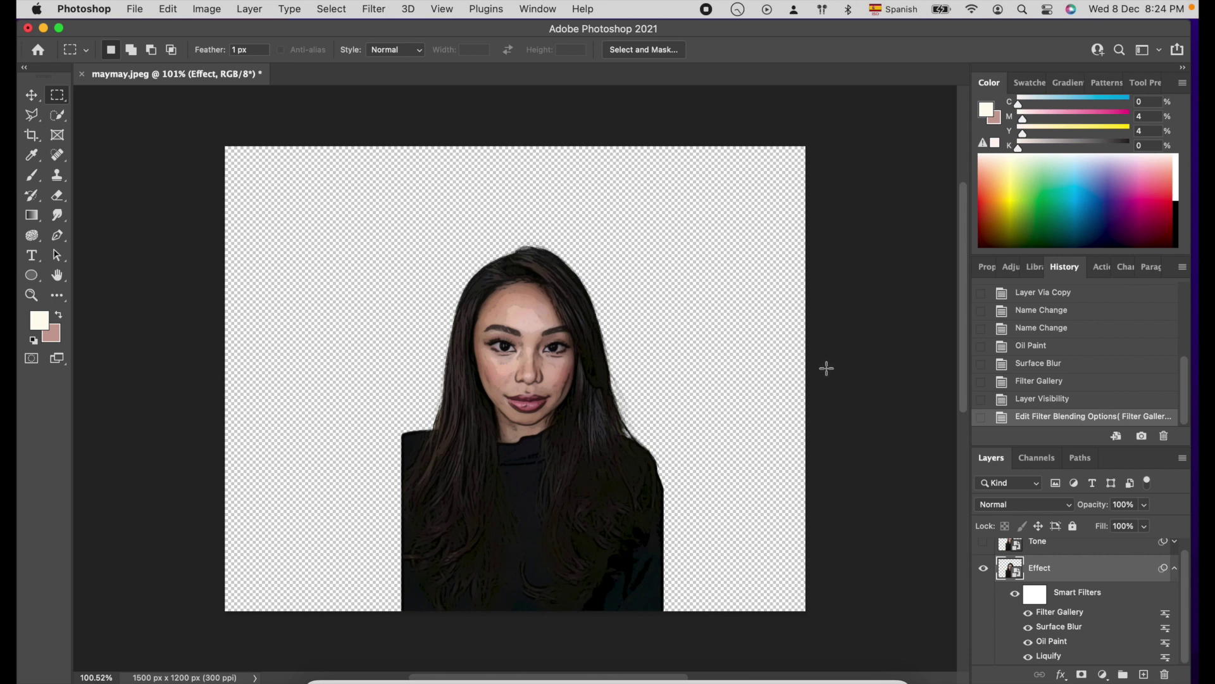
Add a second Oil Paint filter pass to the Effect layer.
left_click(373, 10)
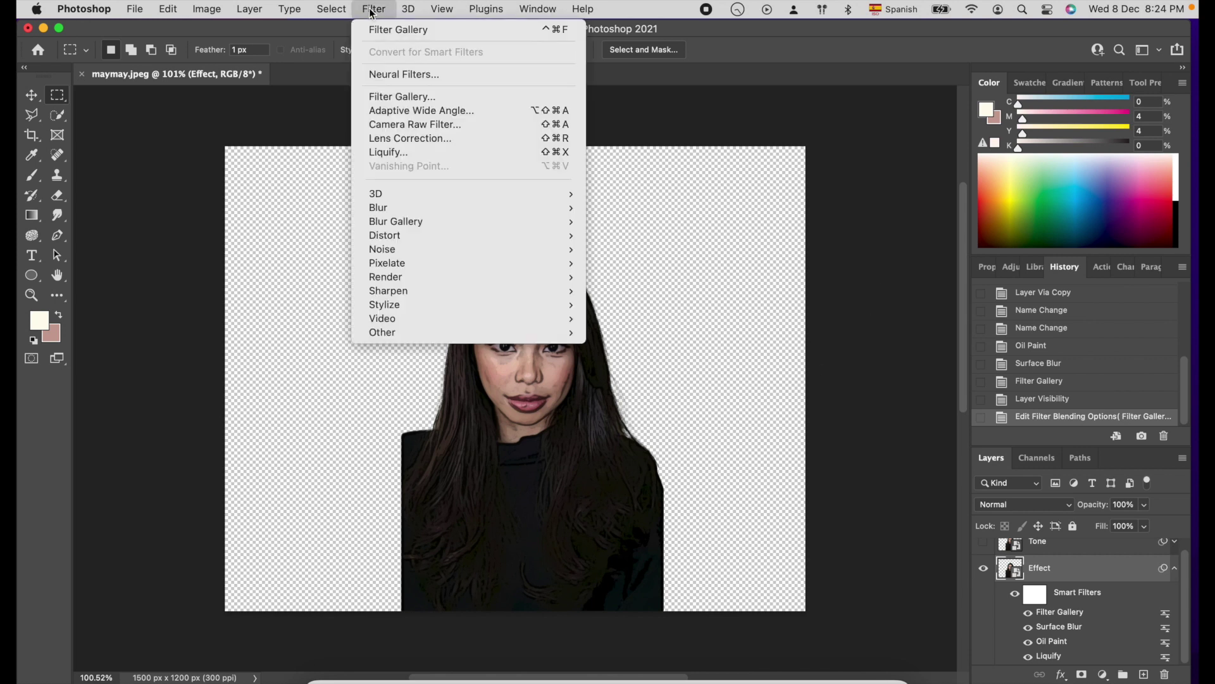
mouse_move(472, 306)
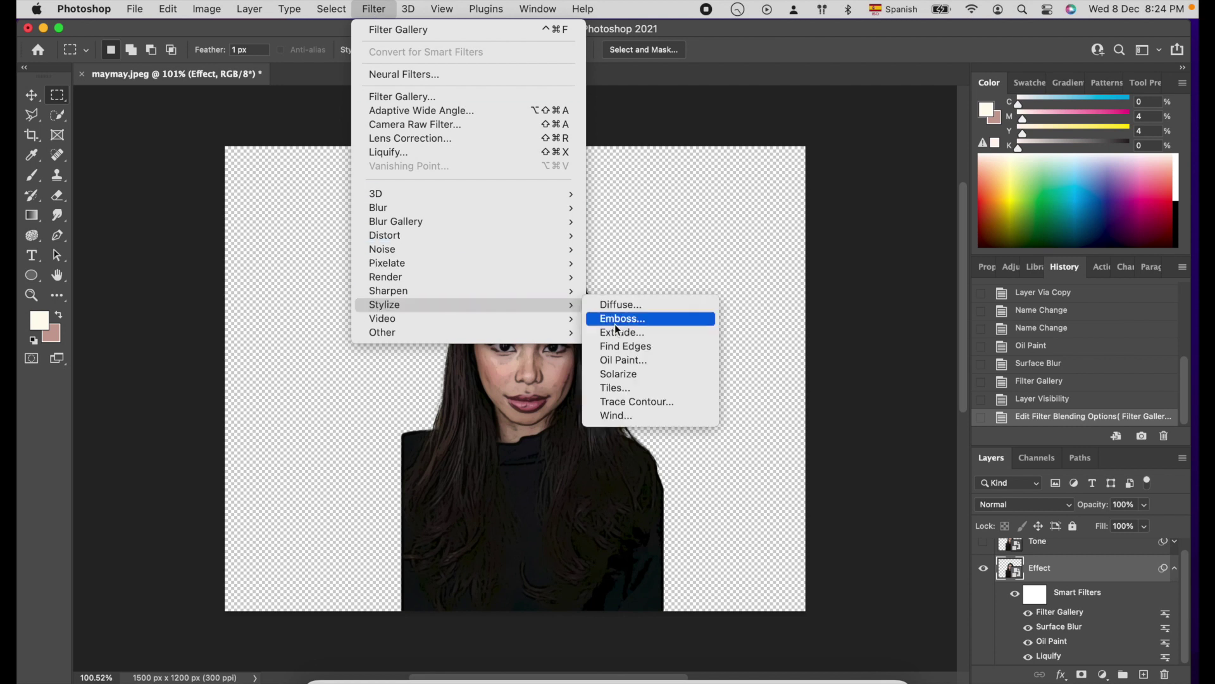
left_click(644, 356)
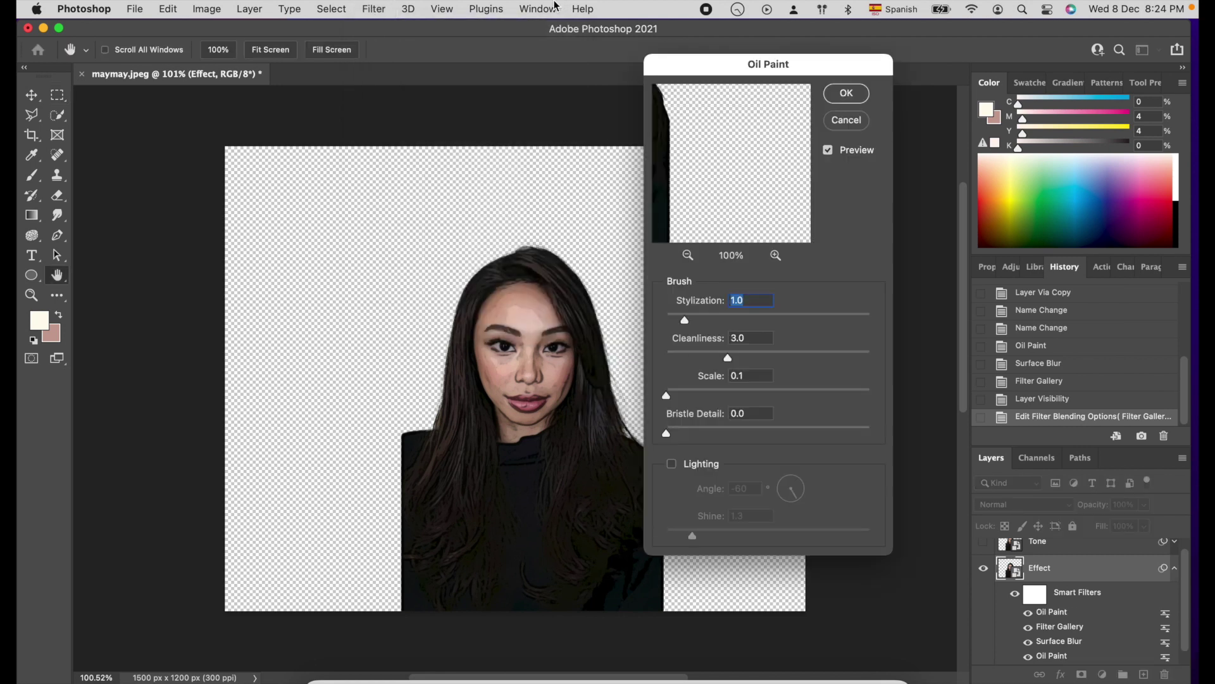
left_click(860, 95)
Sharpen with Unsharp Mask at Amount 150%, Radius 6, Threshold 6.
left_click(374, 9)
mouse_move(532, 290)
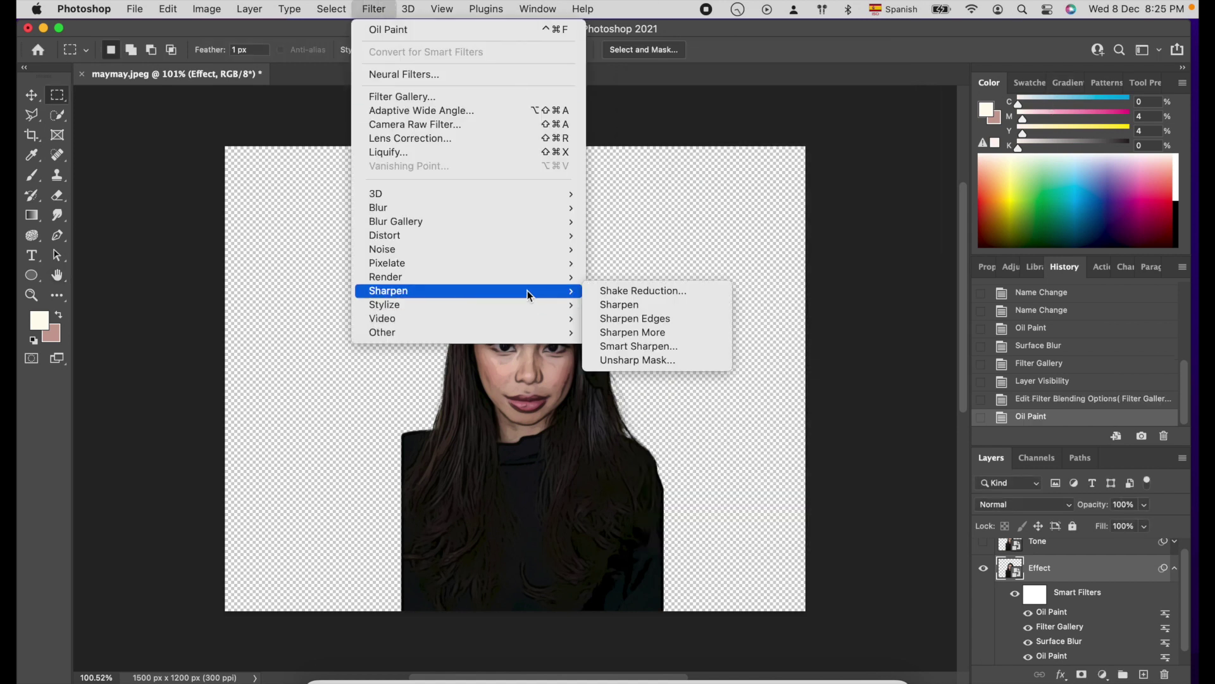
left_click(651, 361)
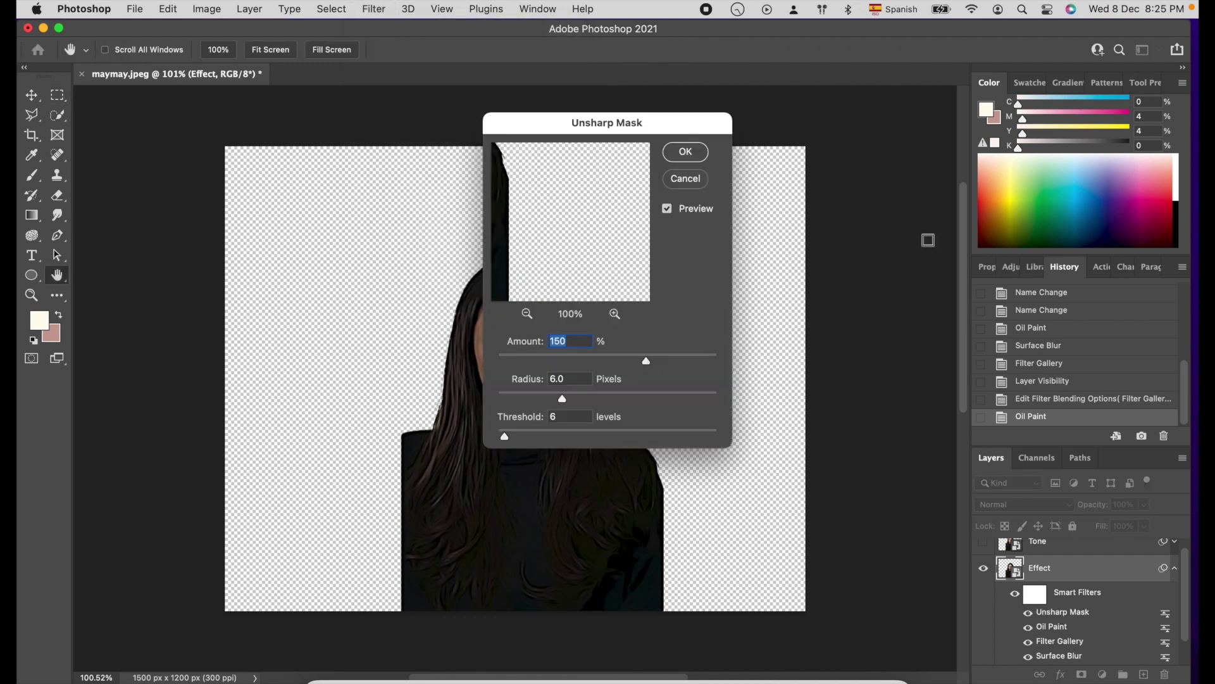
left_click(686, 152)
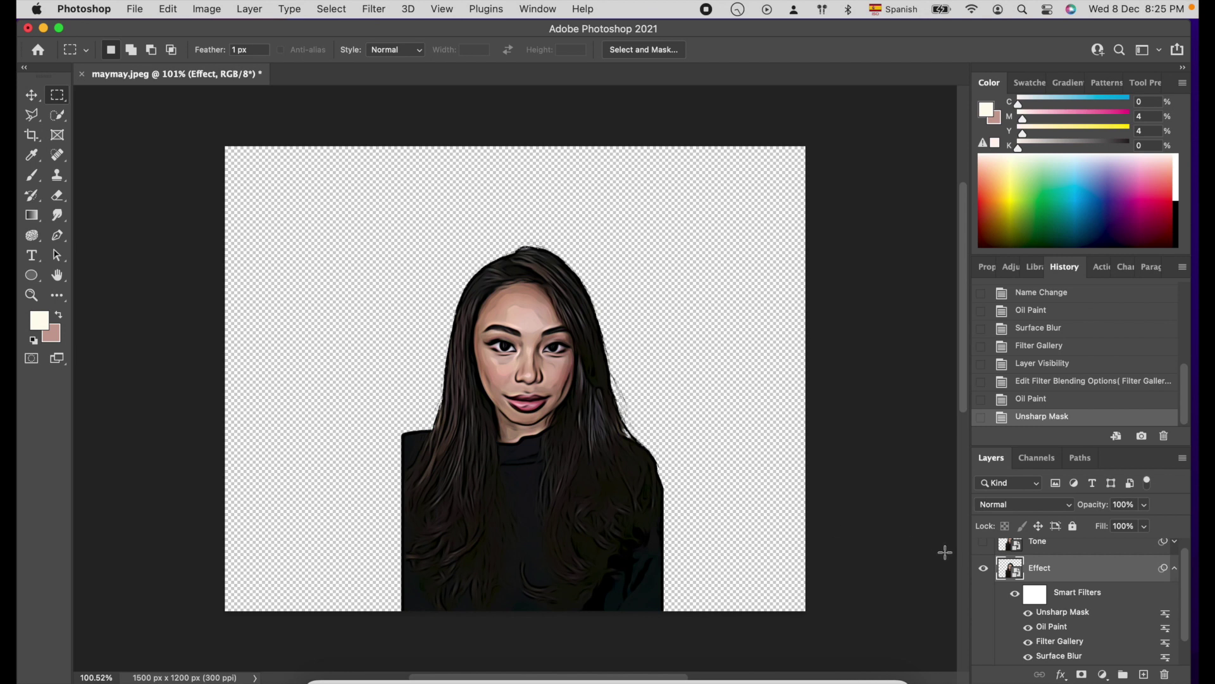
Show and select Tone, blur it with a 5-pixel Gaussian Blur, and add an Invert adjustment layer.
left_click(1174, 567)
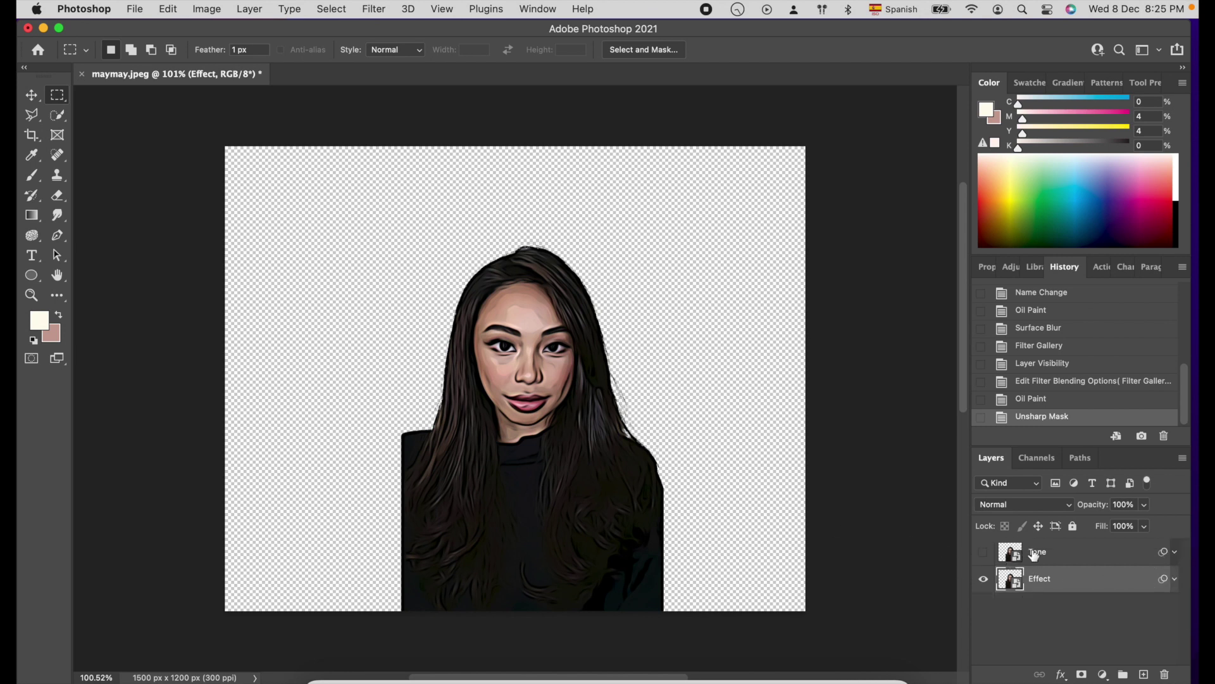
left_click(983, 551)
left_click(1058, 555)
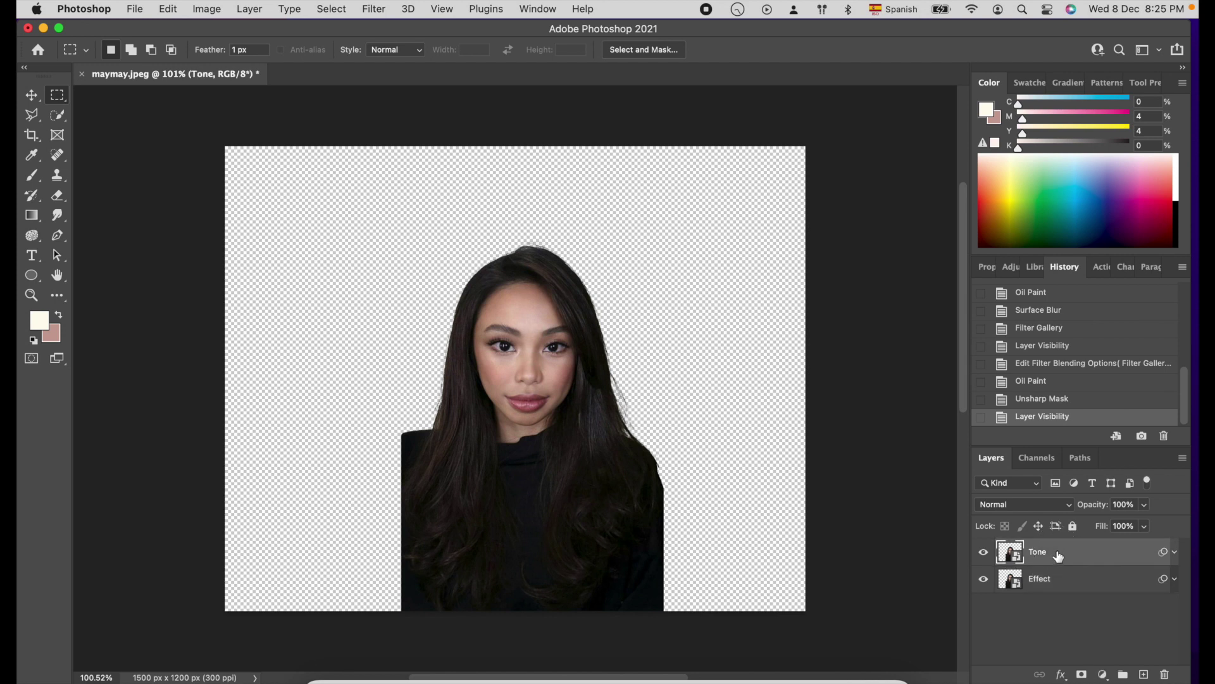
left_click(374, 9)
mouse_move(507, 207)
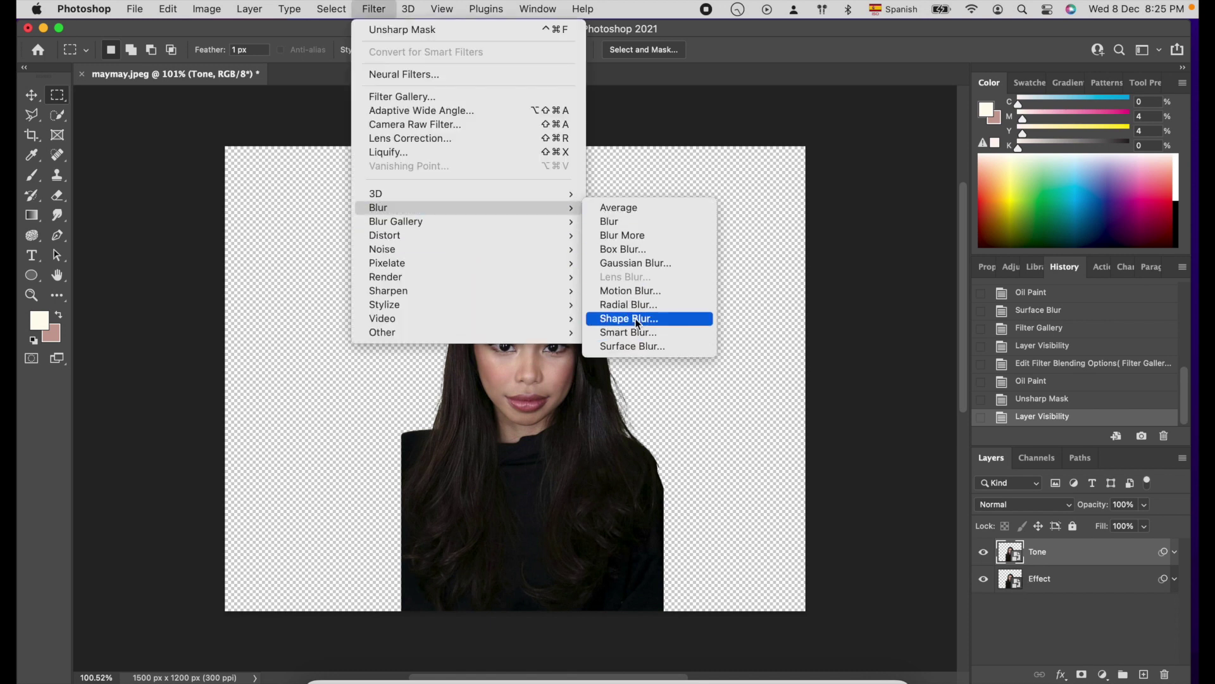
left_click(636, 262)
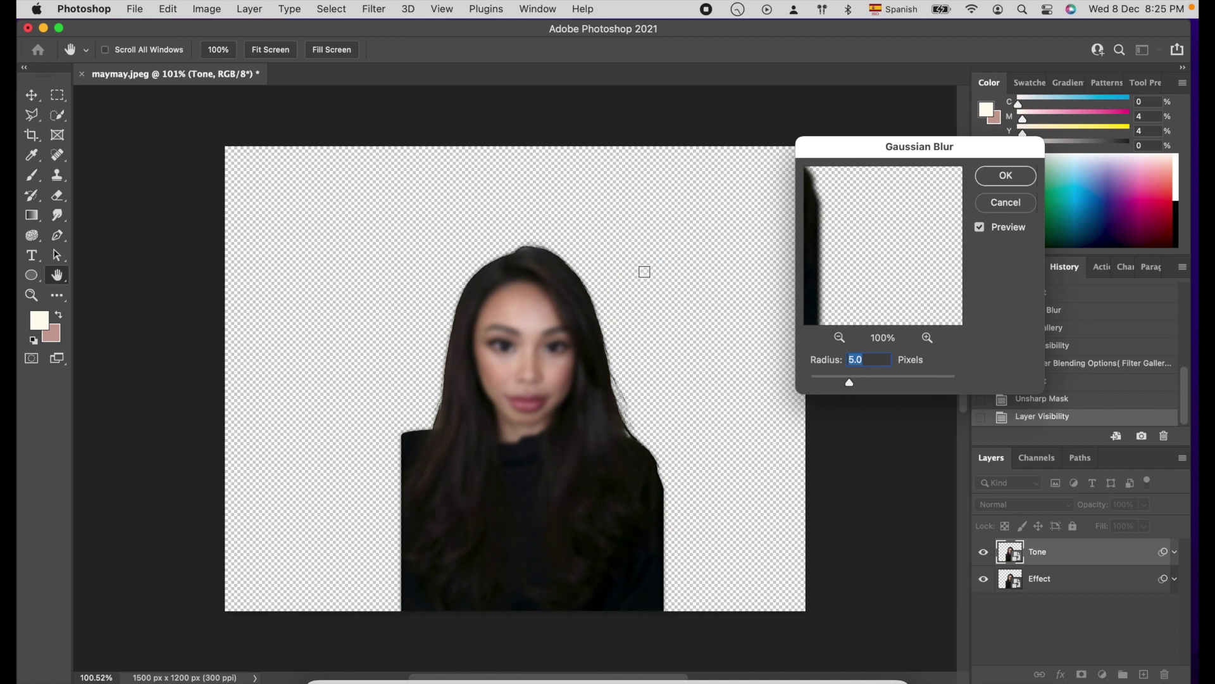
left_click(1006, 176)
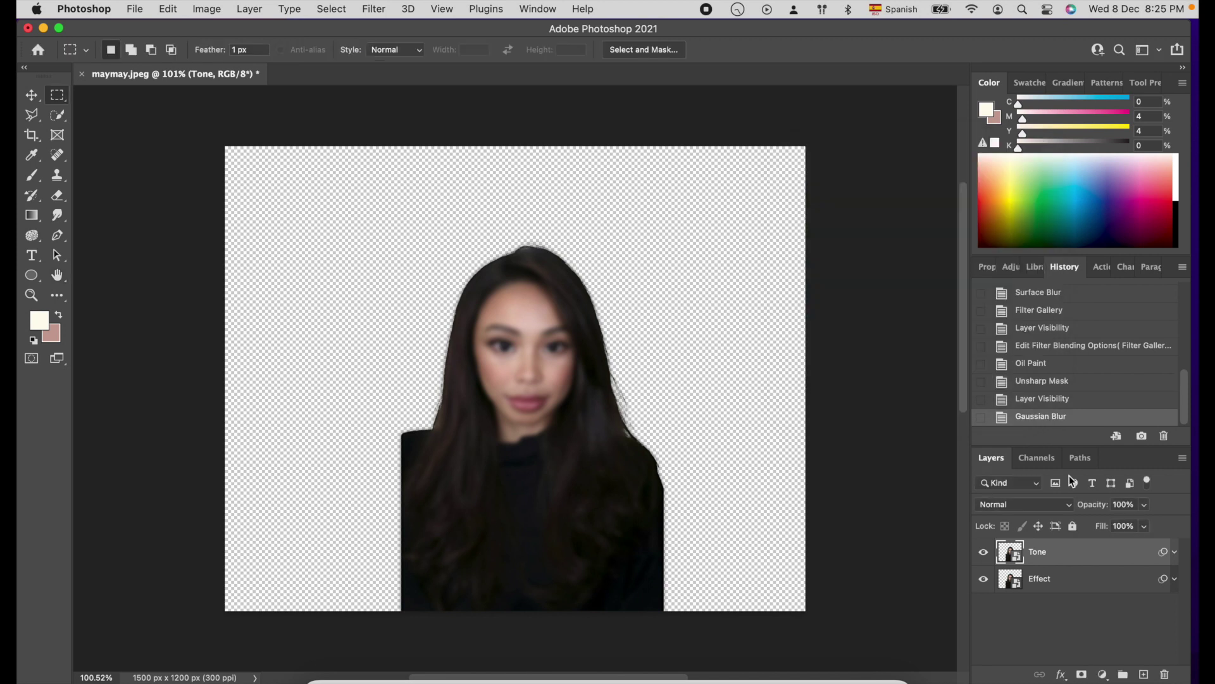
left_click(1103, 674)
left_click(1124, 579)
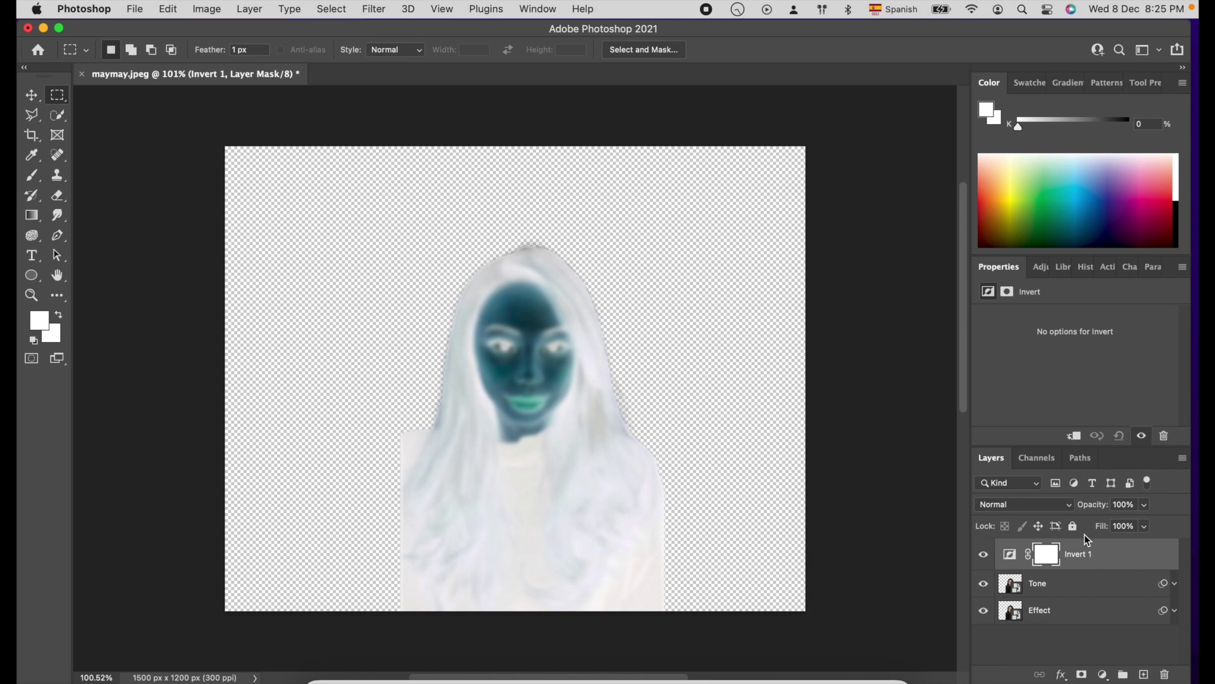
Add a mask to Invert 1, stack a Black & White adjustment layer, and select both adjustments.
left_click(1056, 559)
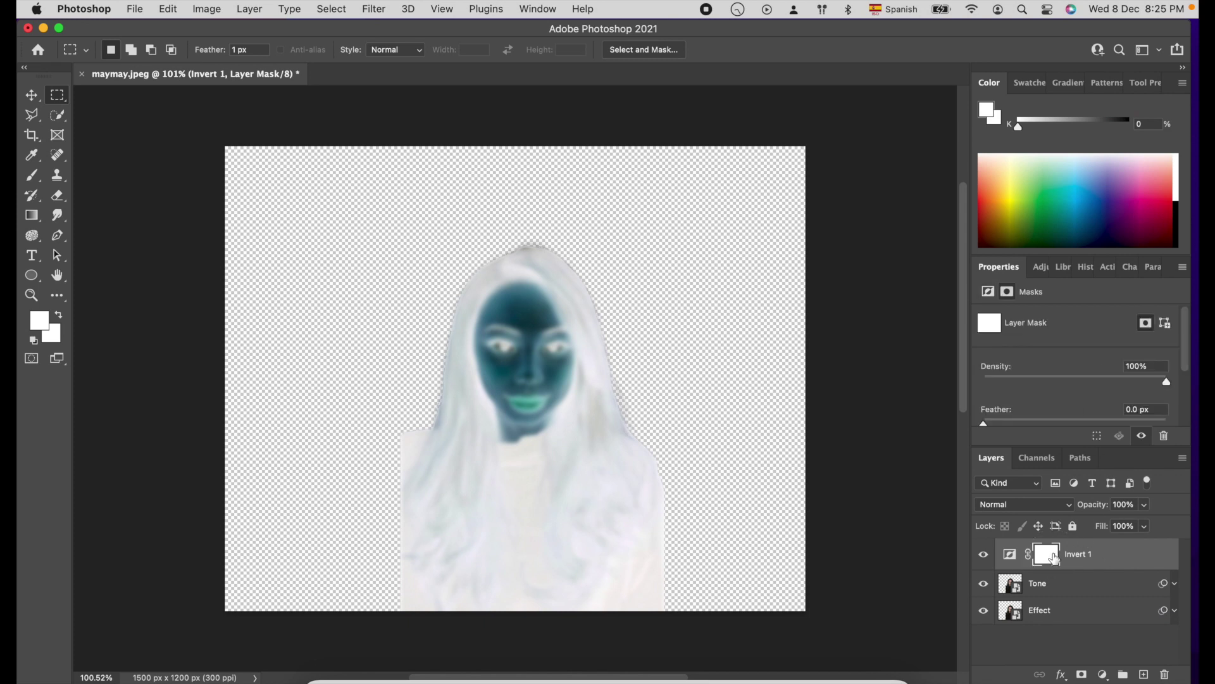
left_click(1166, 323)
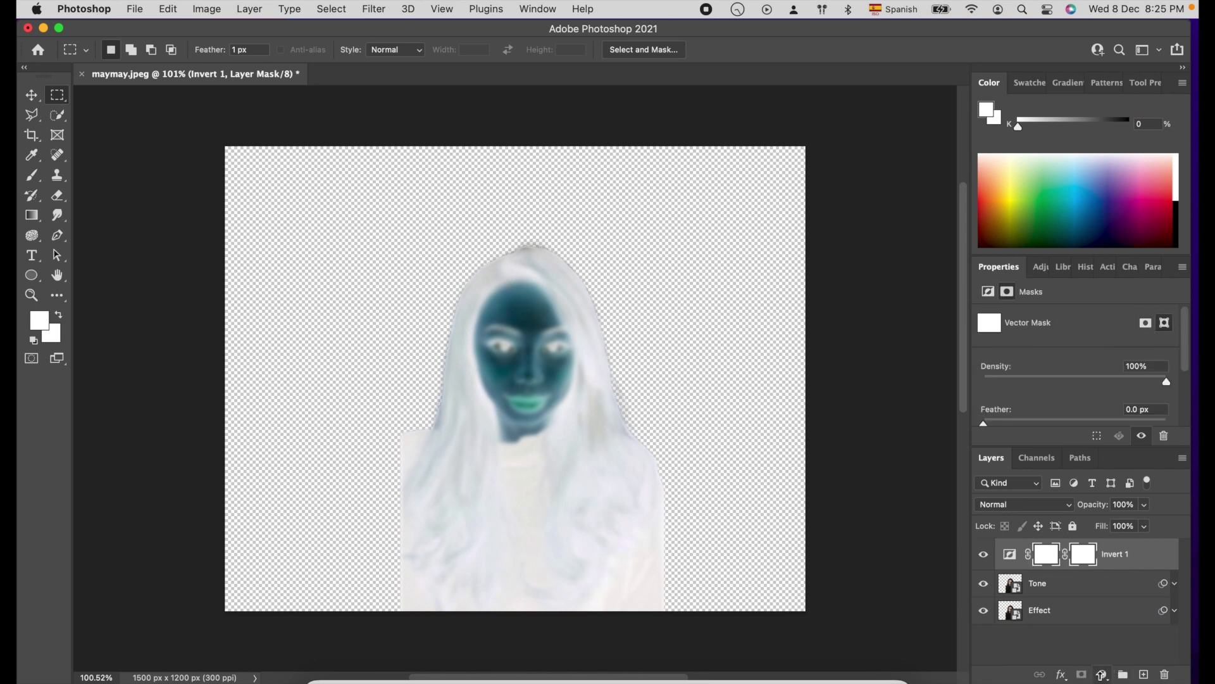
left_click(1103, 674)
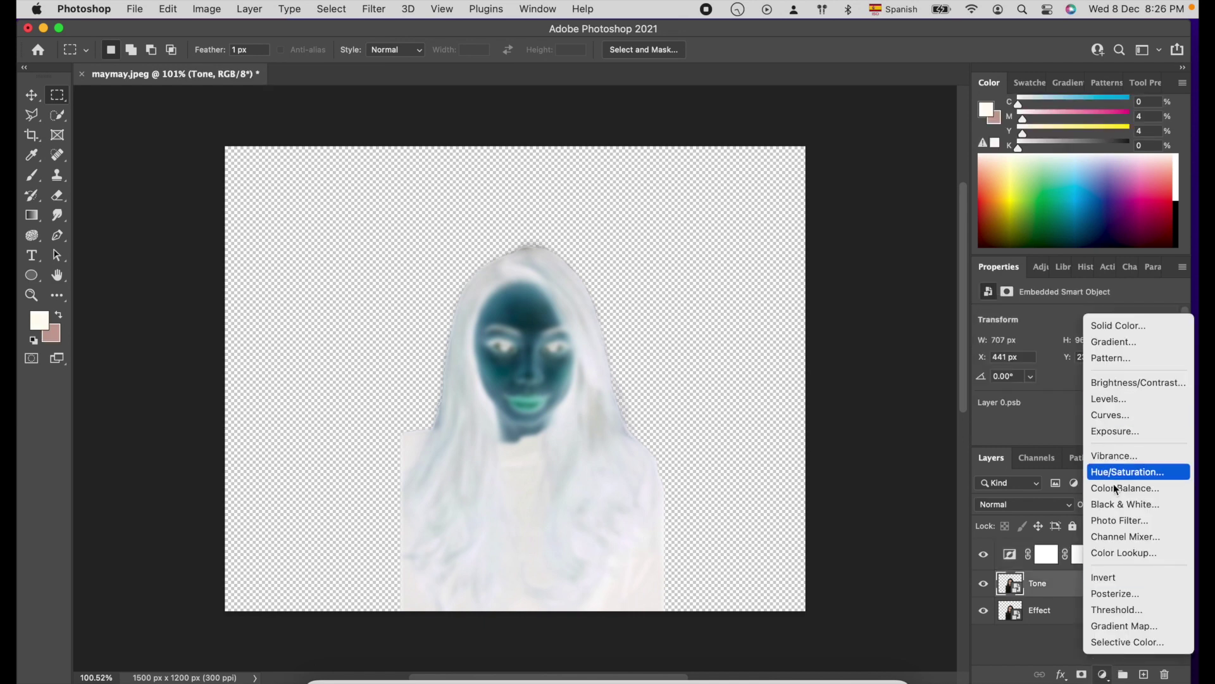
left_click(1115, 505)
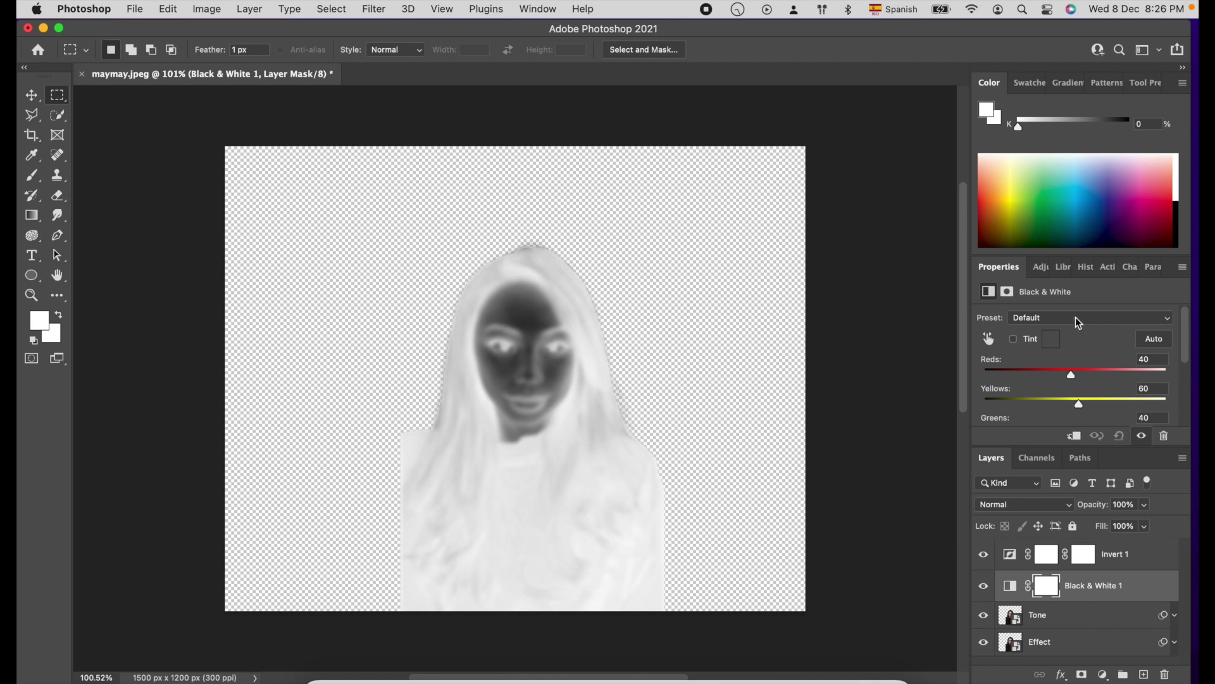
left_click(1048, 587)
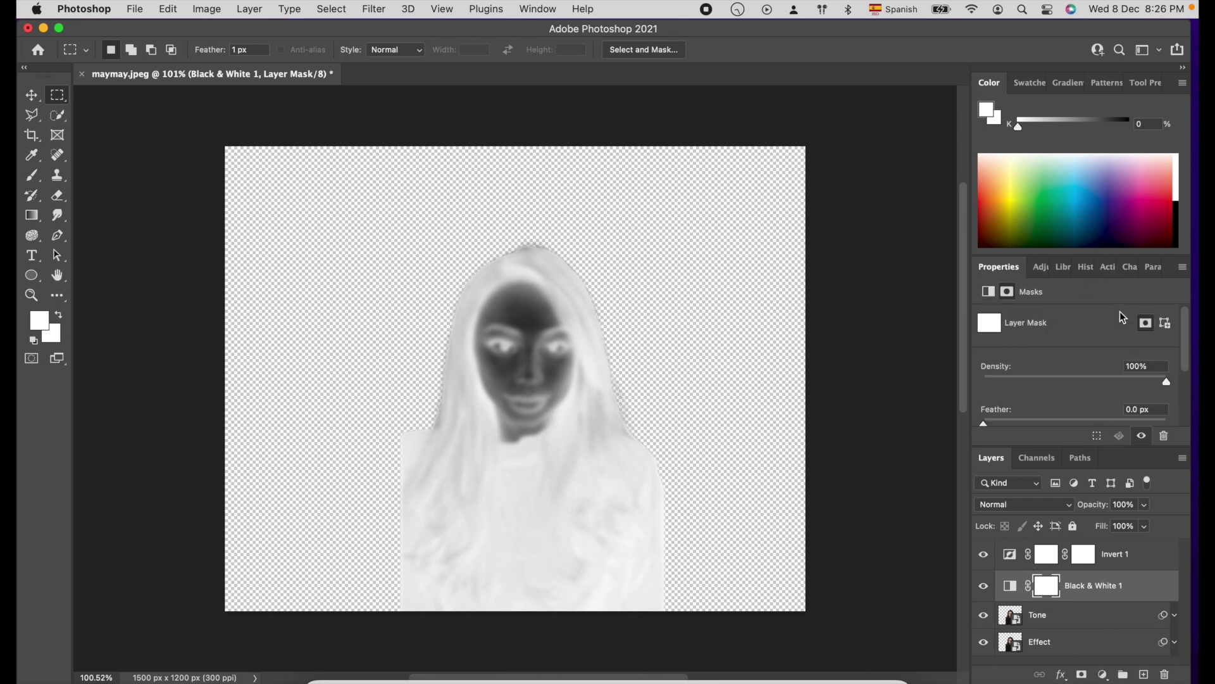
left_click(1119, 558, "shift")
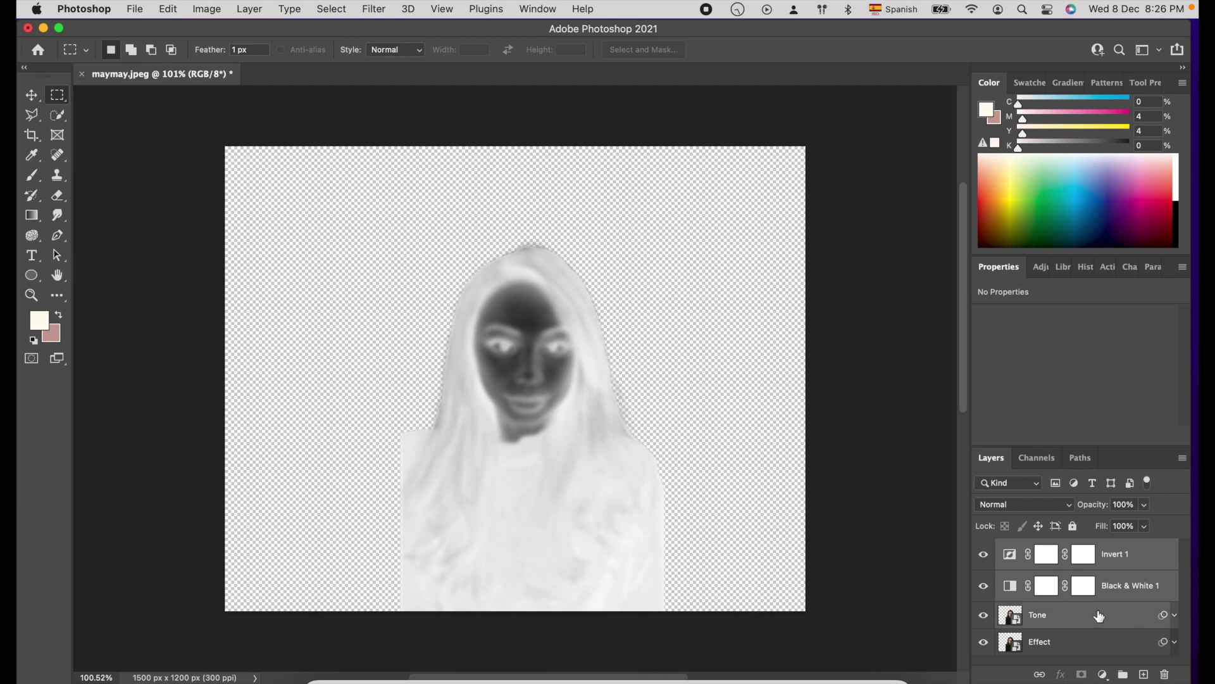
Group Tone with Invert 1 and Black & White 1 as Group 1, blended Overlay at 24% opacity.
key("super+g")
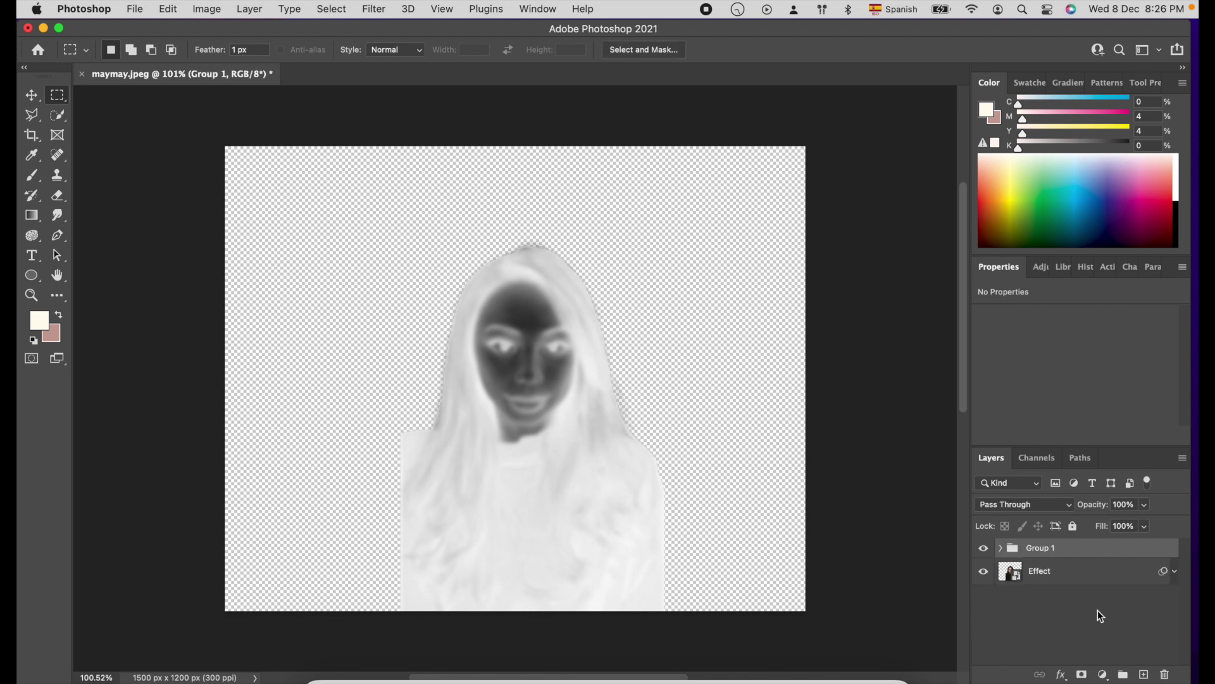
left_click(1045, 505)
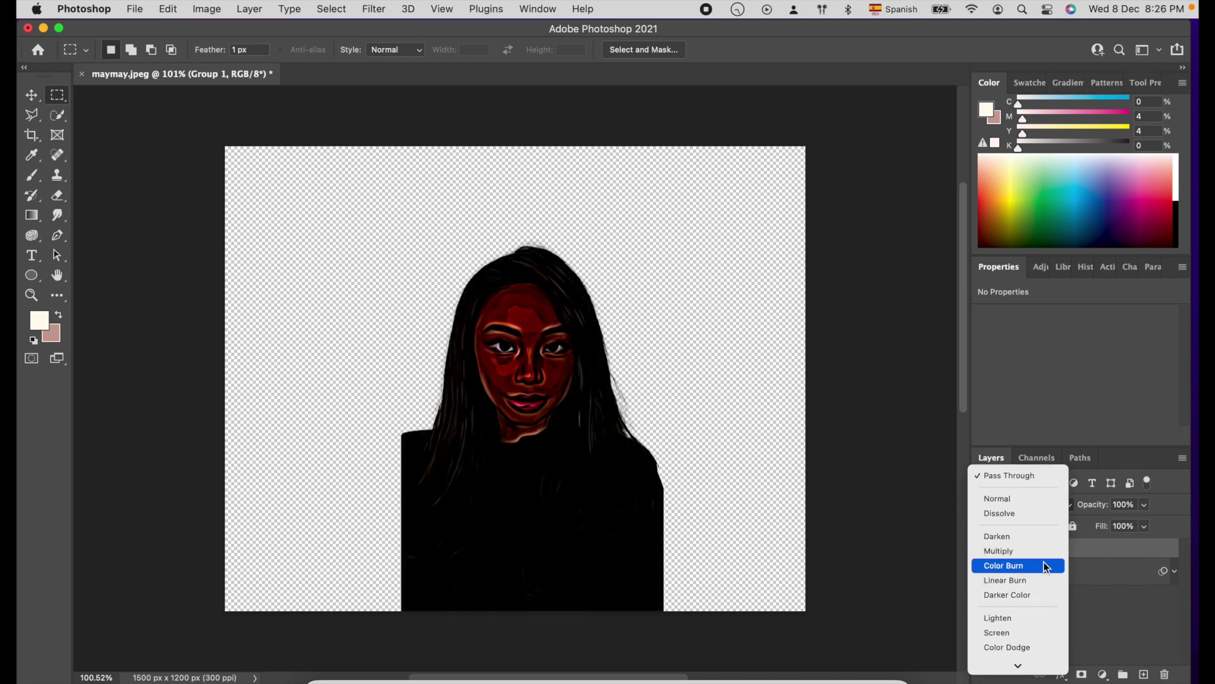
left_click(1039, 597)
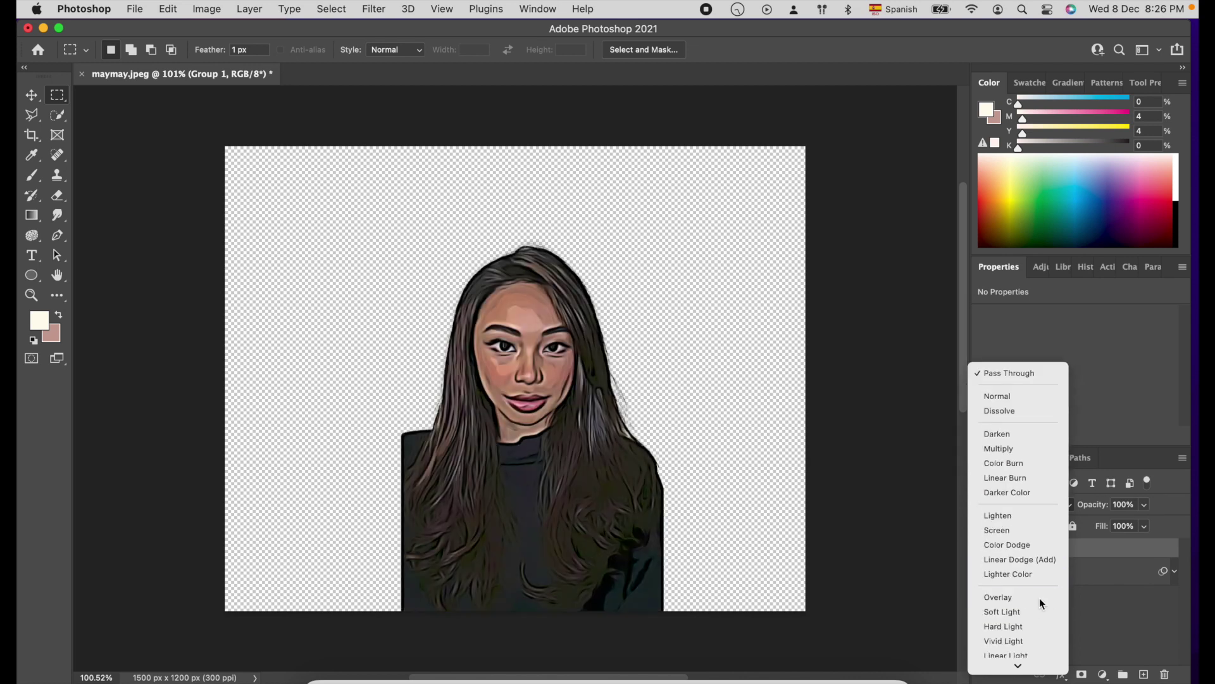
left_click(1145, 504)
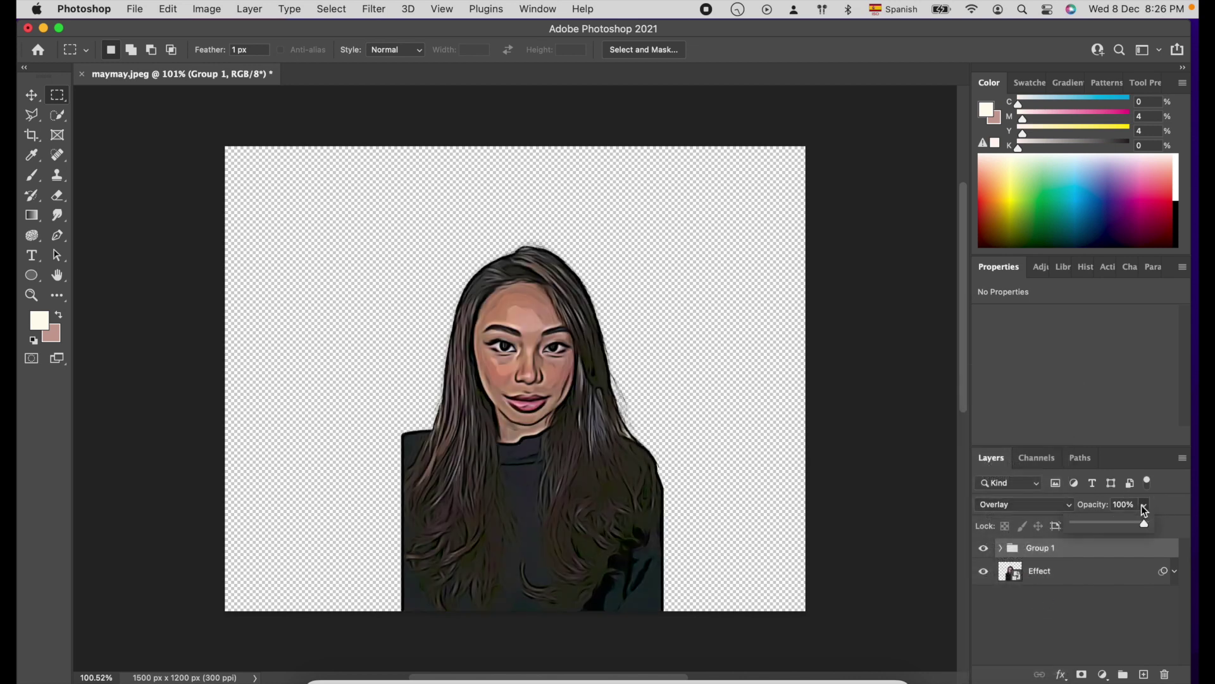
left_click_drag(1146, 525, 1105, 529)
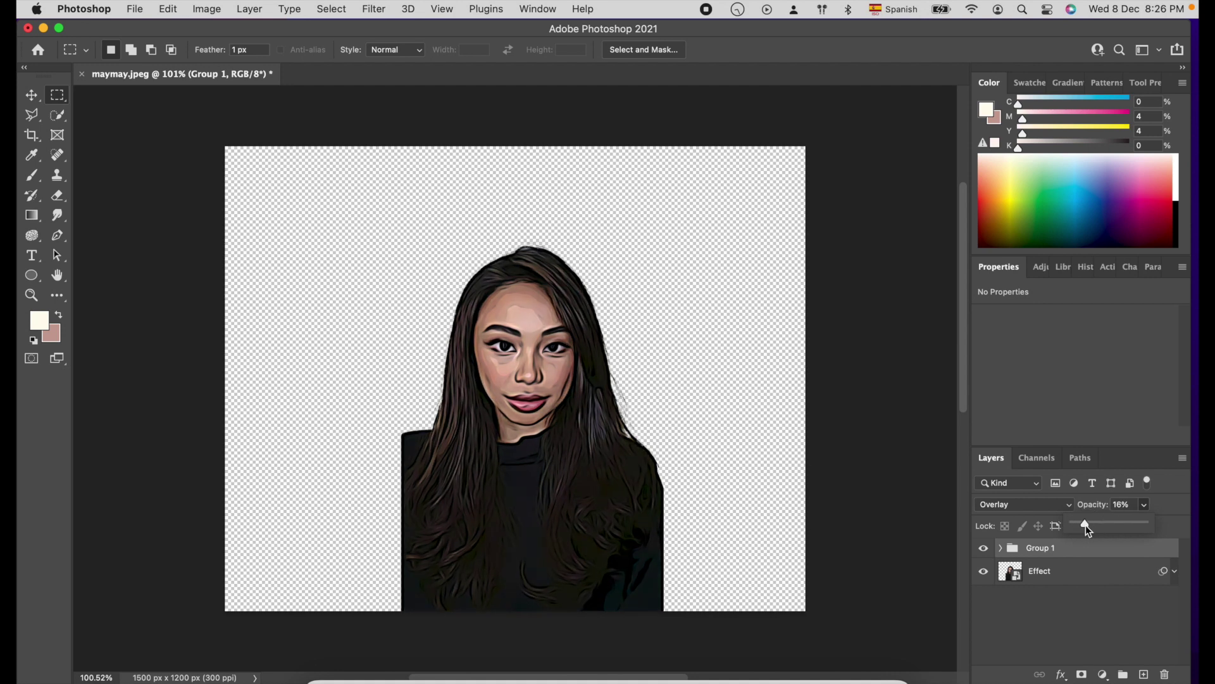
left_click_drag(1085, 525, 1081, 525)
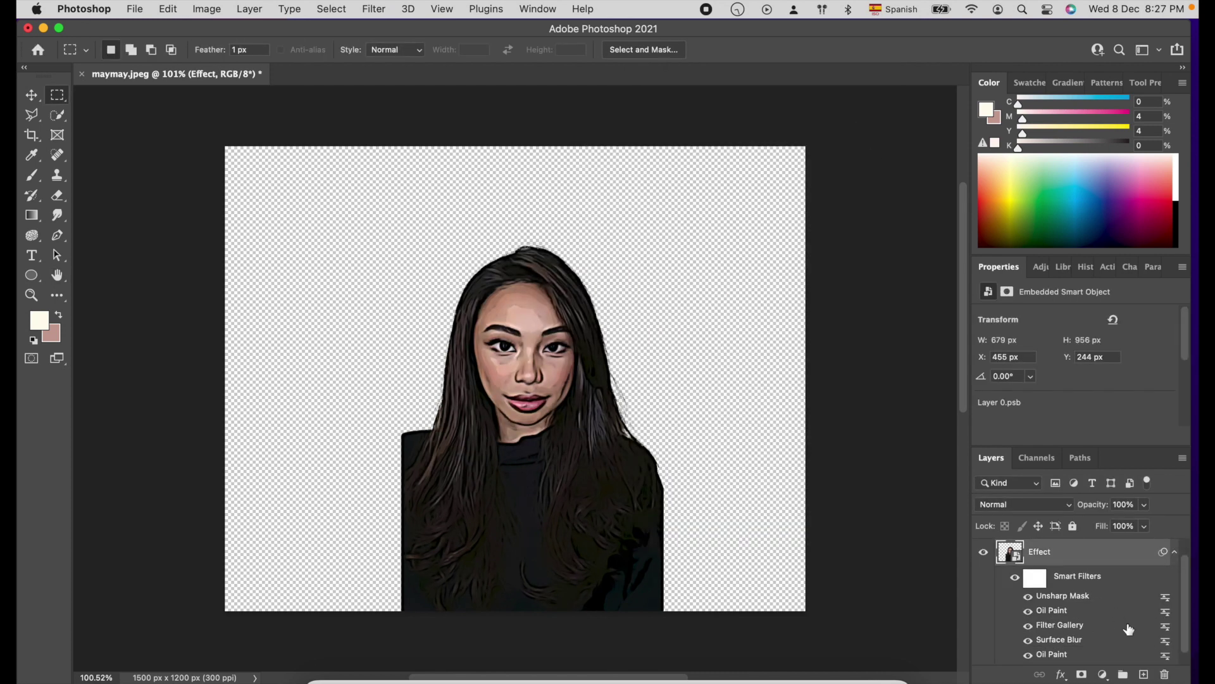
Set the Effect layer's Oil Paint filter to Stylization 5.0 and Cleanliness 3.0 and apply it.
double_click(1165, 655)
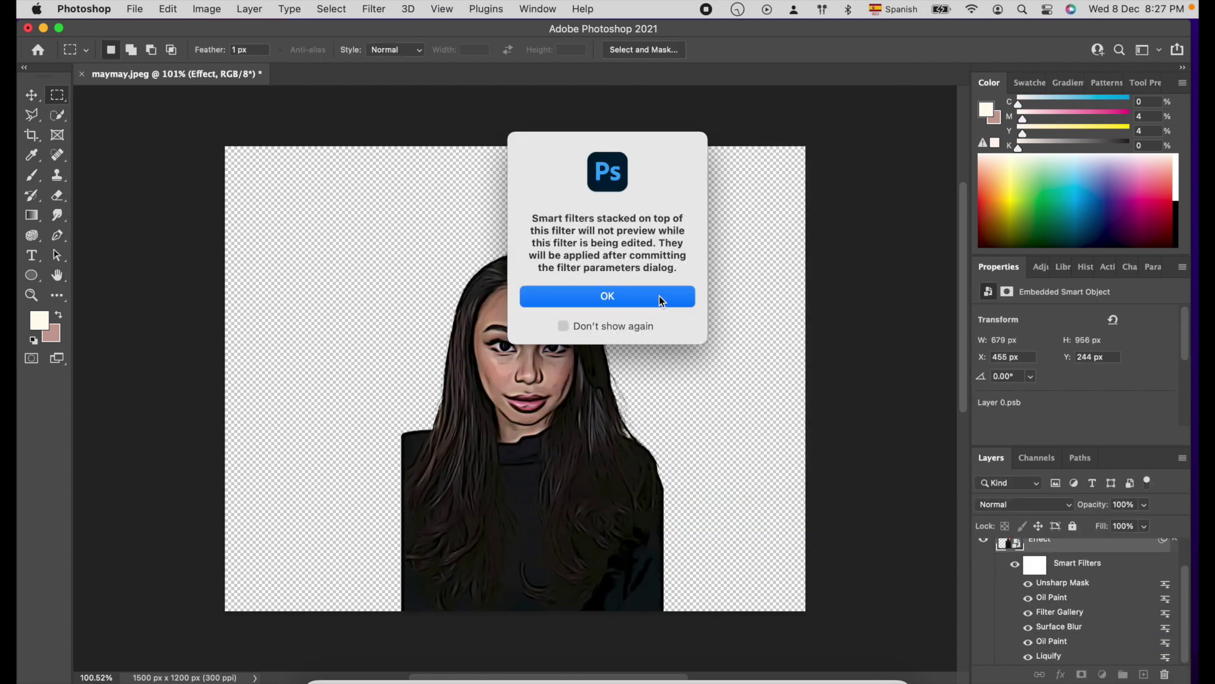
left_click(608, 306)
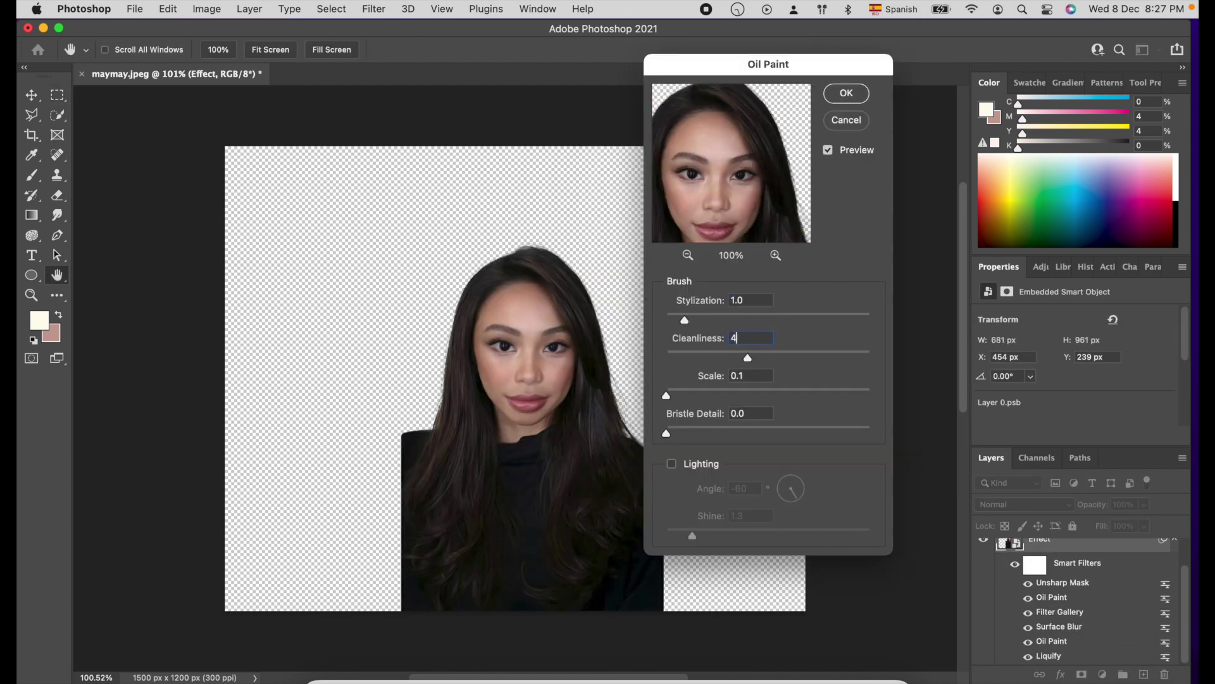
left_click(852, 100)
left_click(632, 295)
type("2")
key("Tab")
key("Down")
key("shift+Tab")
key("shift+Up")
key("Tab")
key("Down")
key("Tab")
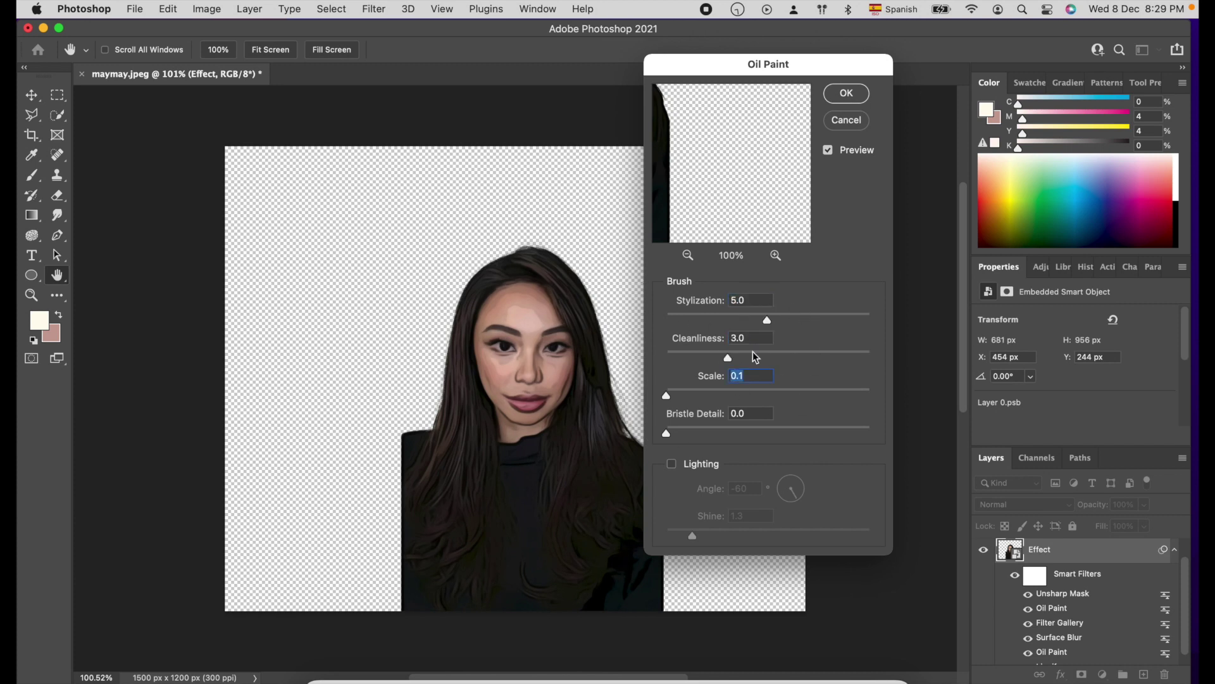
left_click(846, 95)
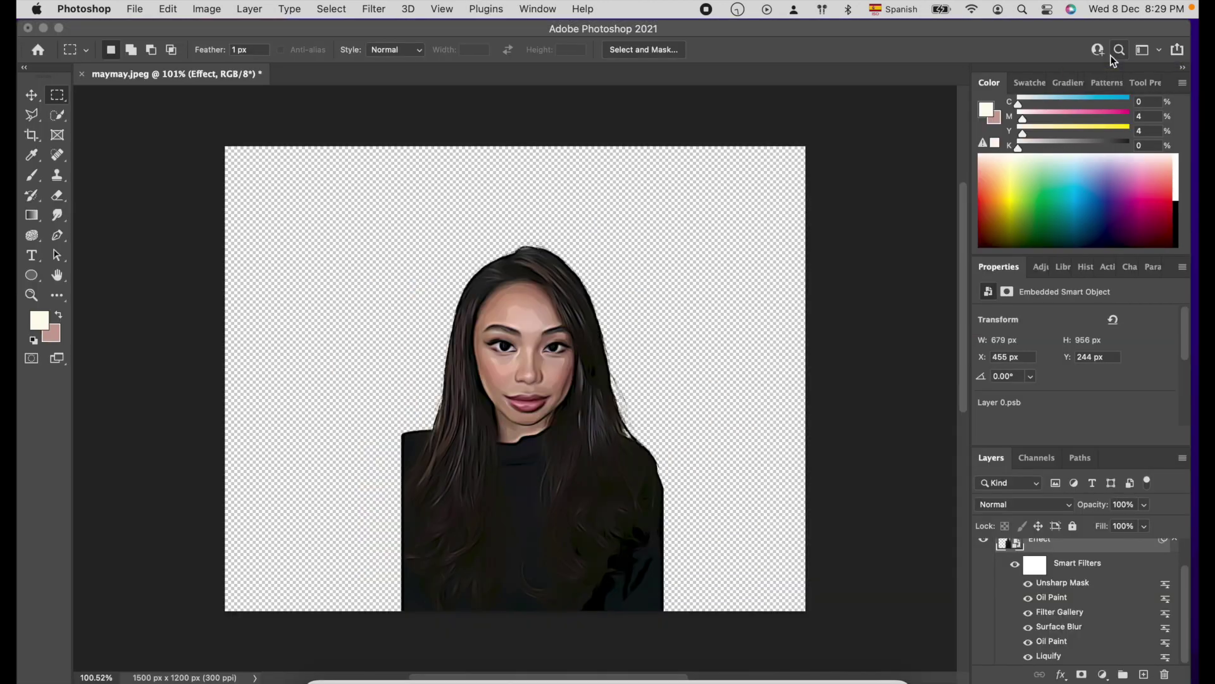
Confirm the Filter Gallery and its blending options, then reapply the Oil Paint smart filter.
key("Return")
left_click(1131, 59)
double_click(1165, 612)
left_click(879, 260)
double_click(1047, 641)
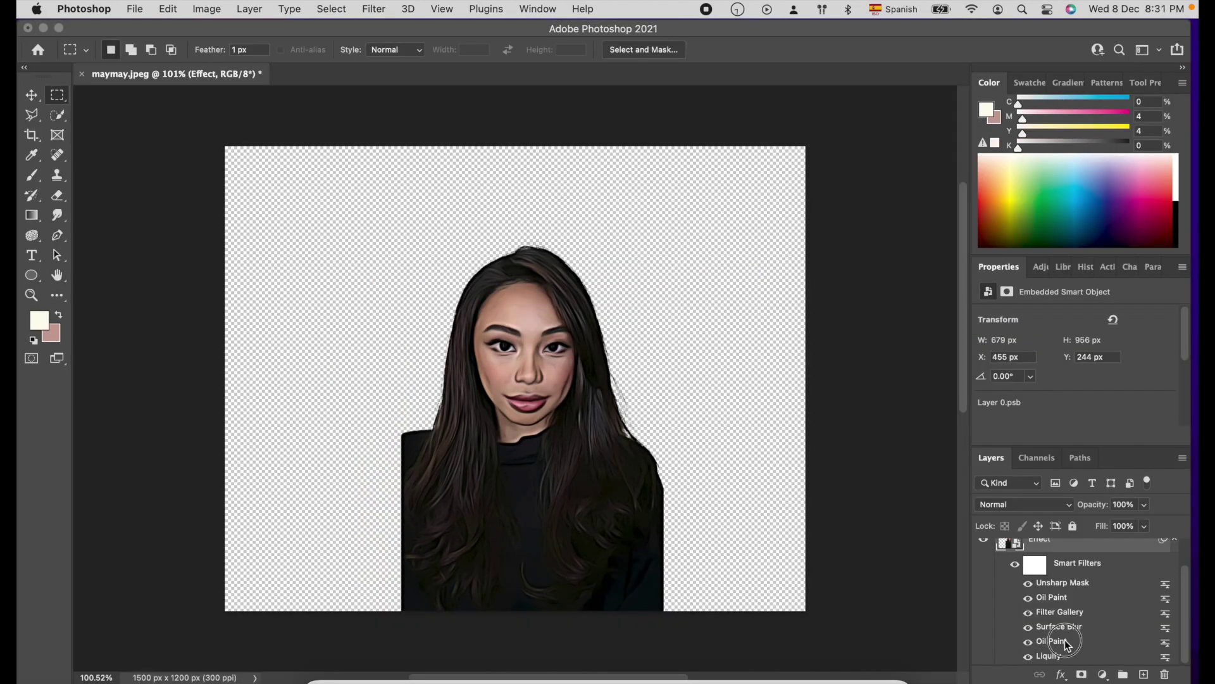
left_click(847, 93)
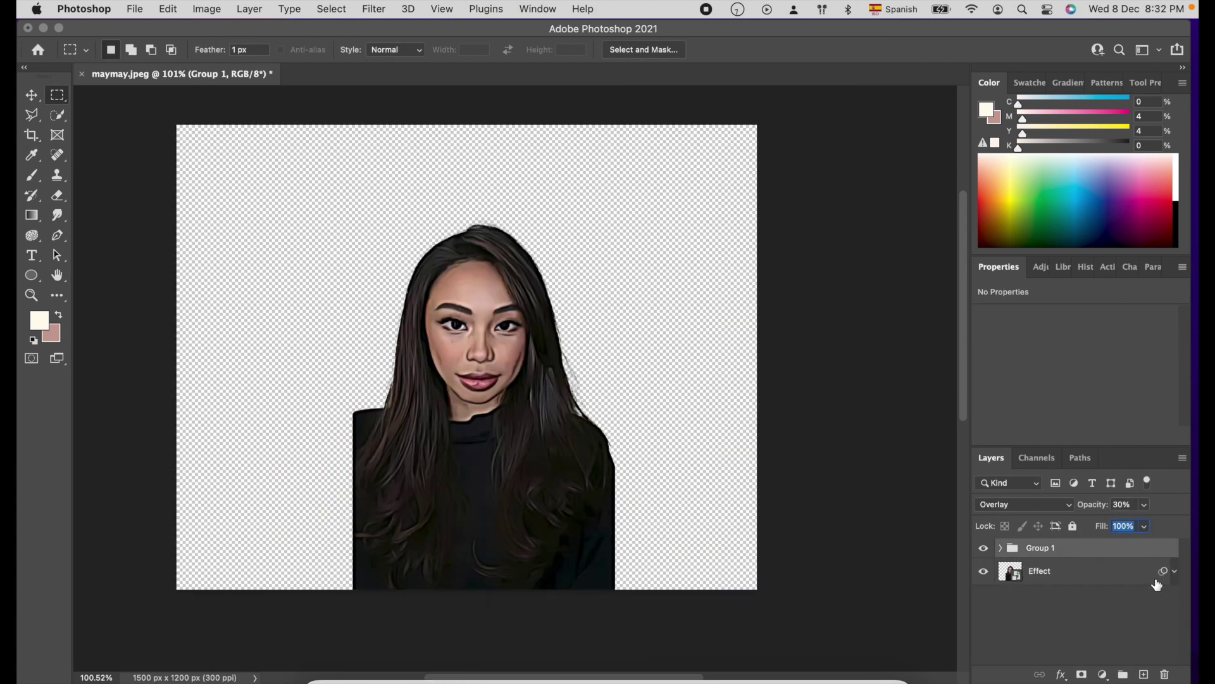
Reopen the Effect layer's Filter Gallery settings and confirm them unchanged.
left_click(1161, 577)
scroll(1064, 610, "down", 1)
double_click(1060, 612)
key("Return")
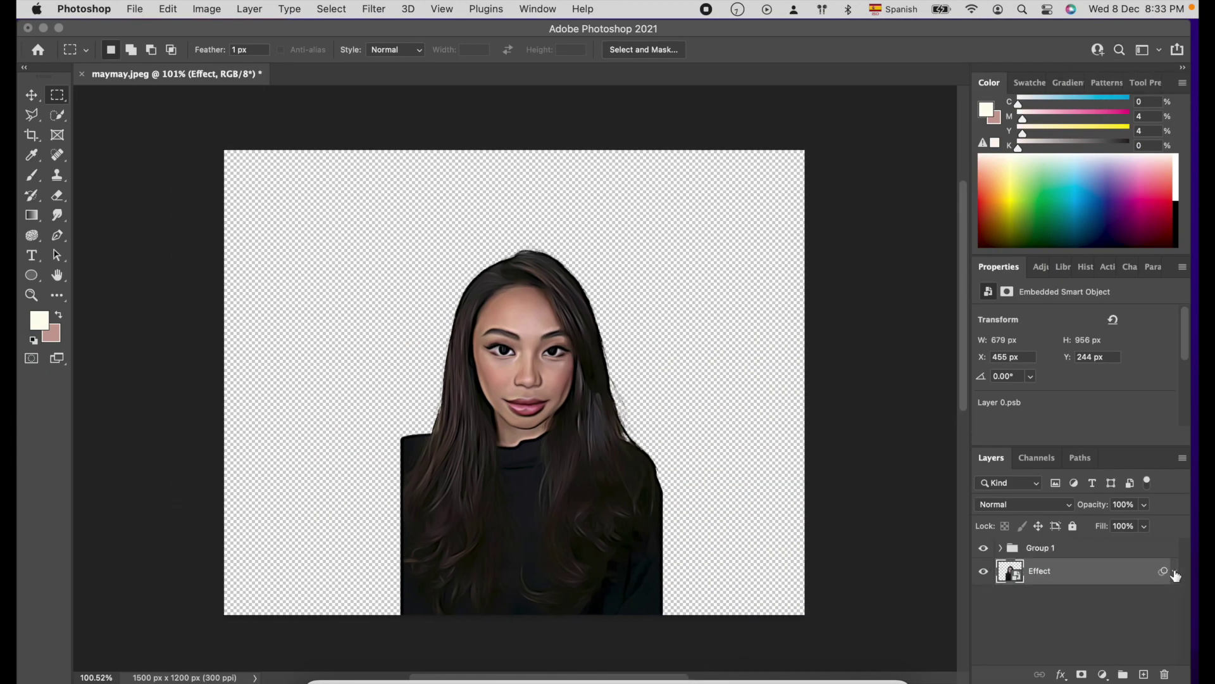
Draw a pink circle behind the portrait and select the Effect layer with the Brush tool.
left_click_drag(714, 552, 415, 269)
left_click(1077, 571)
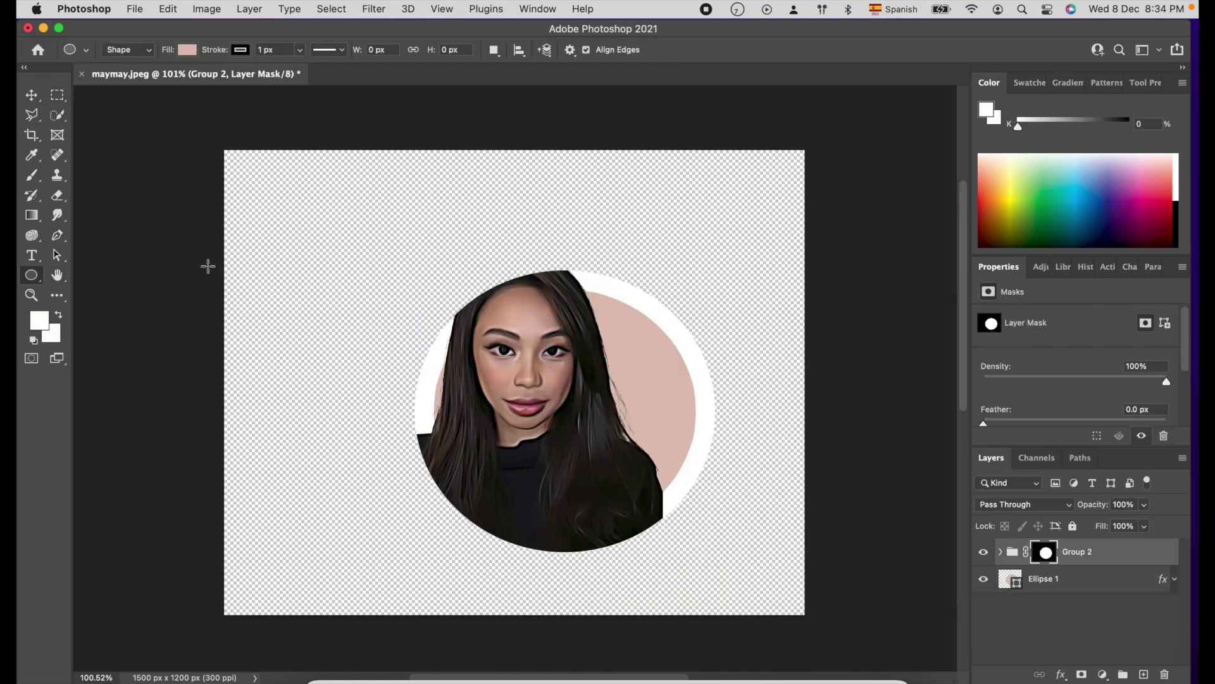
key("b")
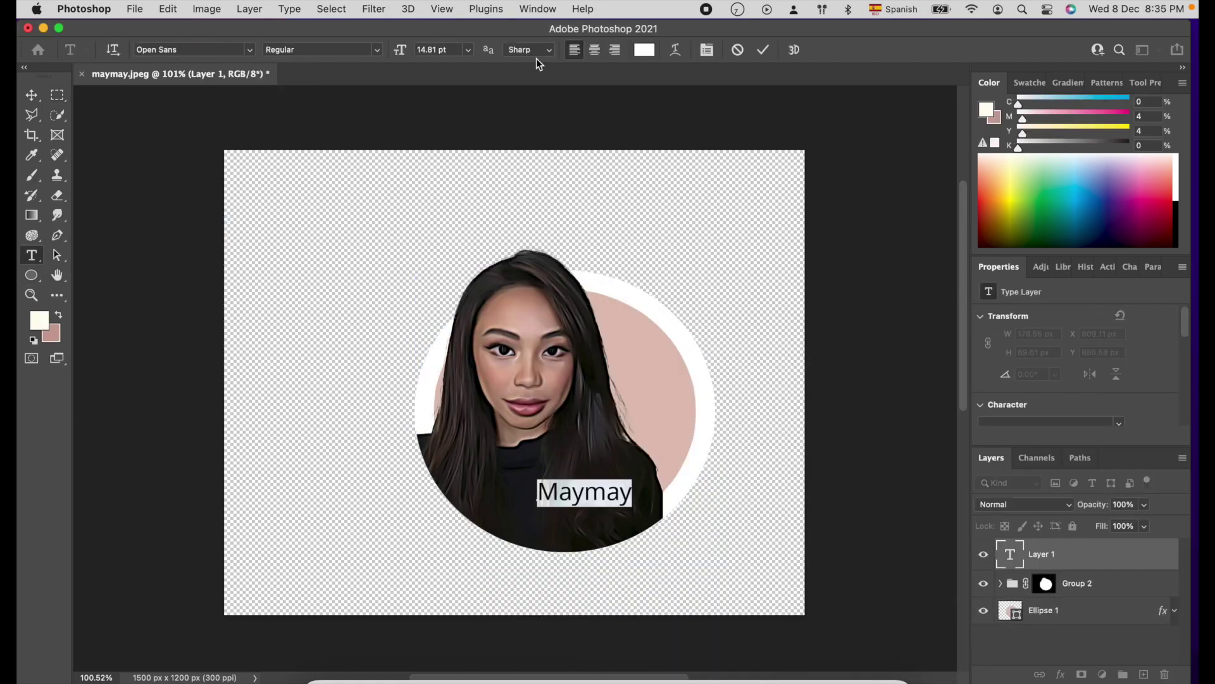